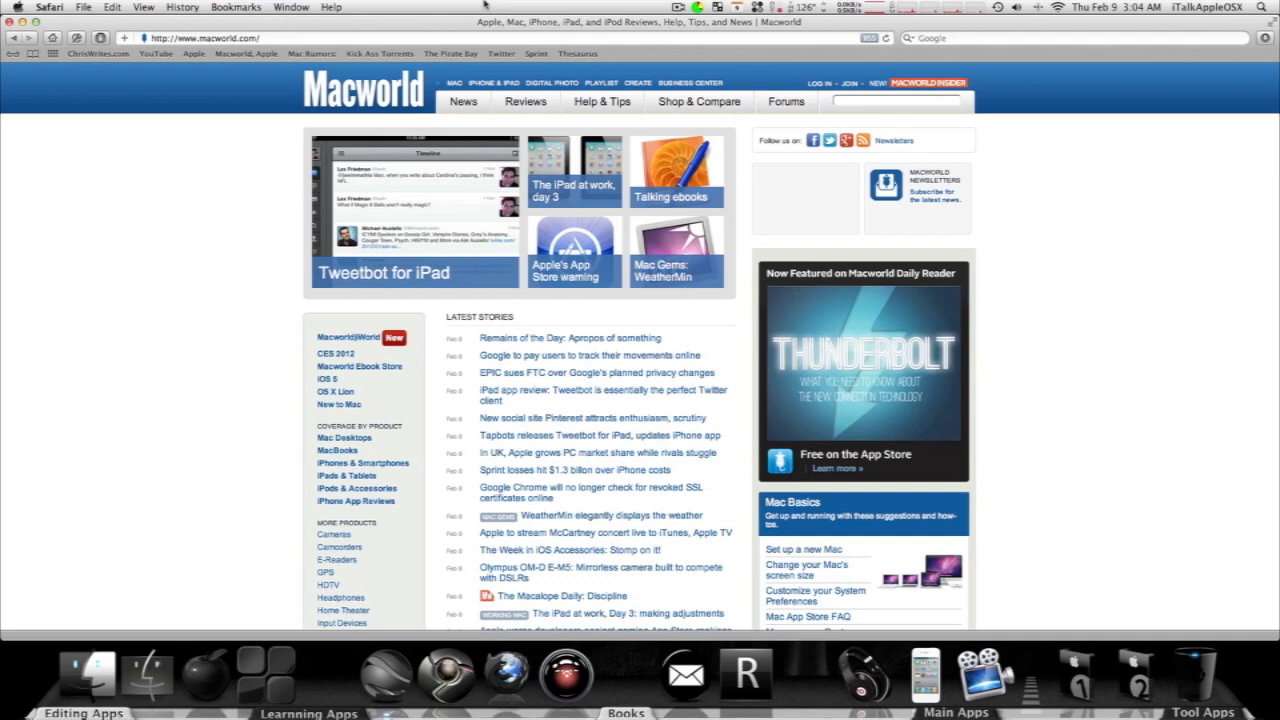
Open the History menu and the Safari menu, closing each without choosing anything
{"action": "left_click", "coordinate": [186, 8]}
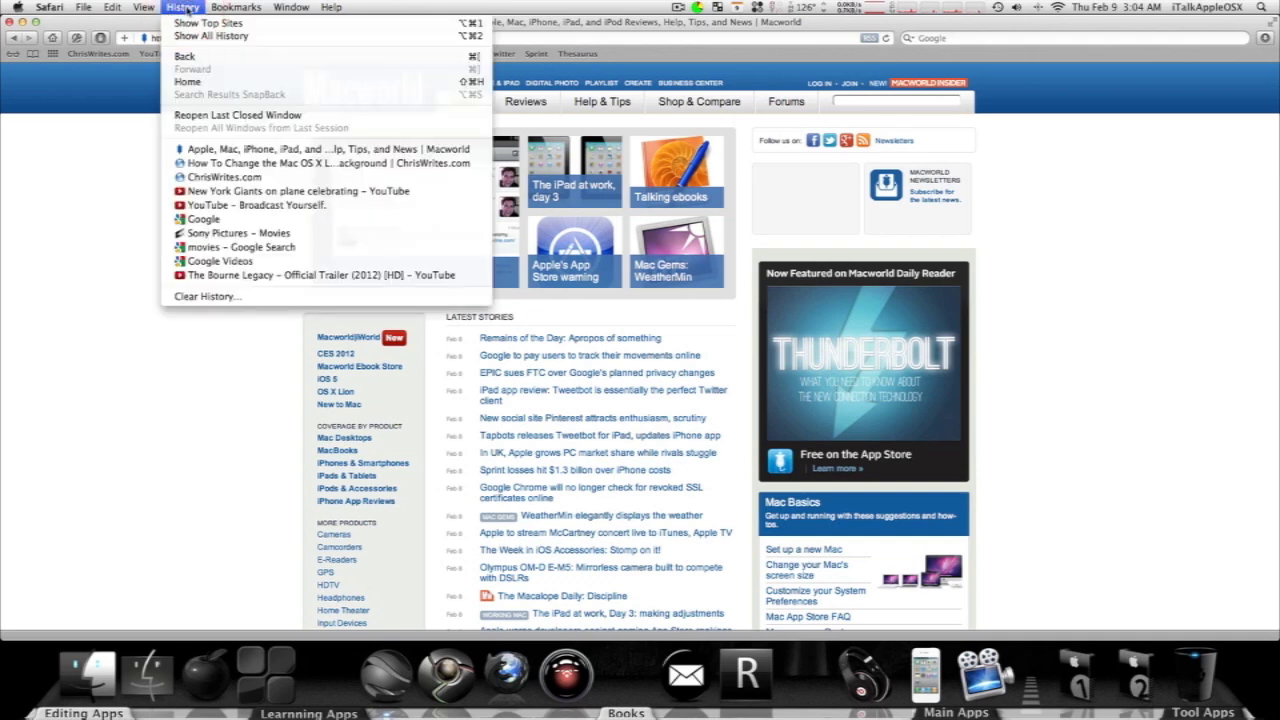
{"action": "left_click", "coordinate": [105, 93]}
{"action": "left_click", "coordinate": [50, 8]}
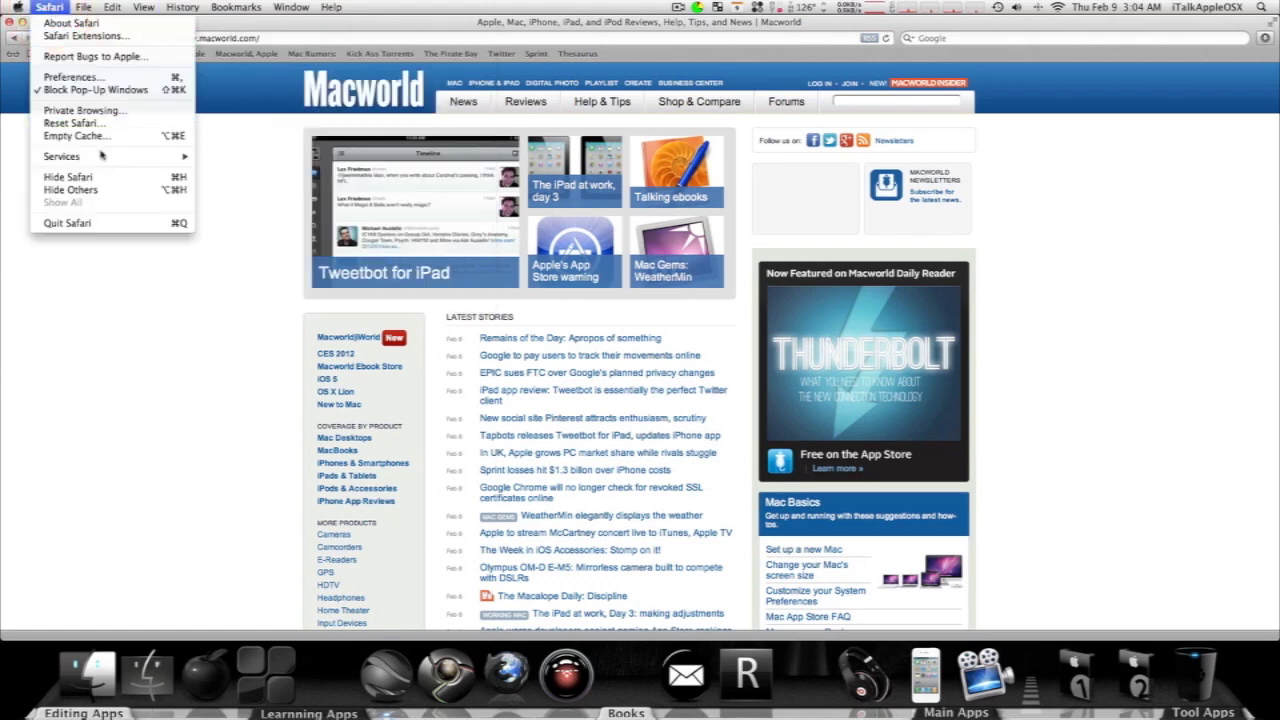
{"action": "left_click", "coordinate": [213, 250]}
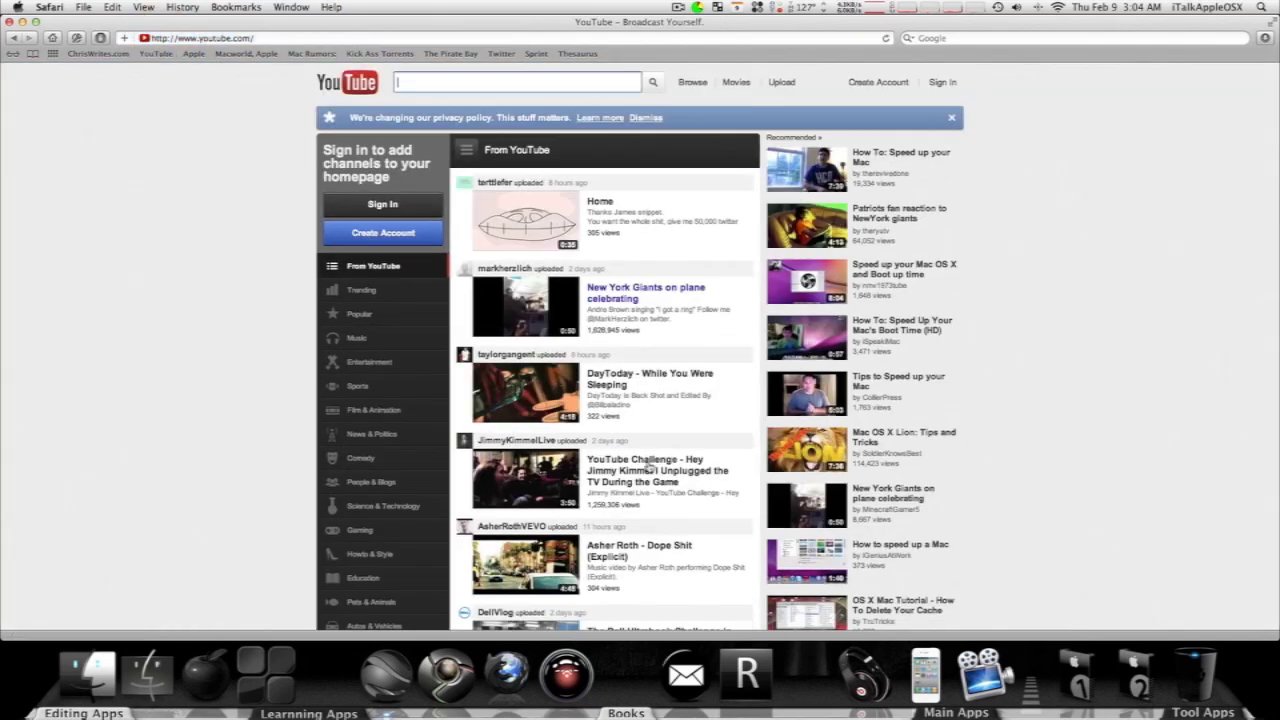
Watch the YouTube Challenge video, then the cat-invading-the-pitch video, skipping ahead and pausing it
{"action": "left_click", "coordinate": [633, 465]}
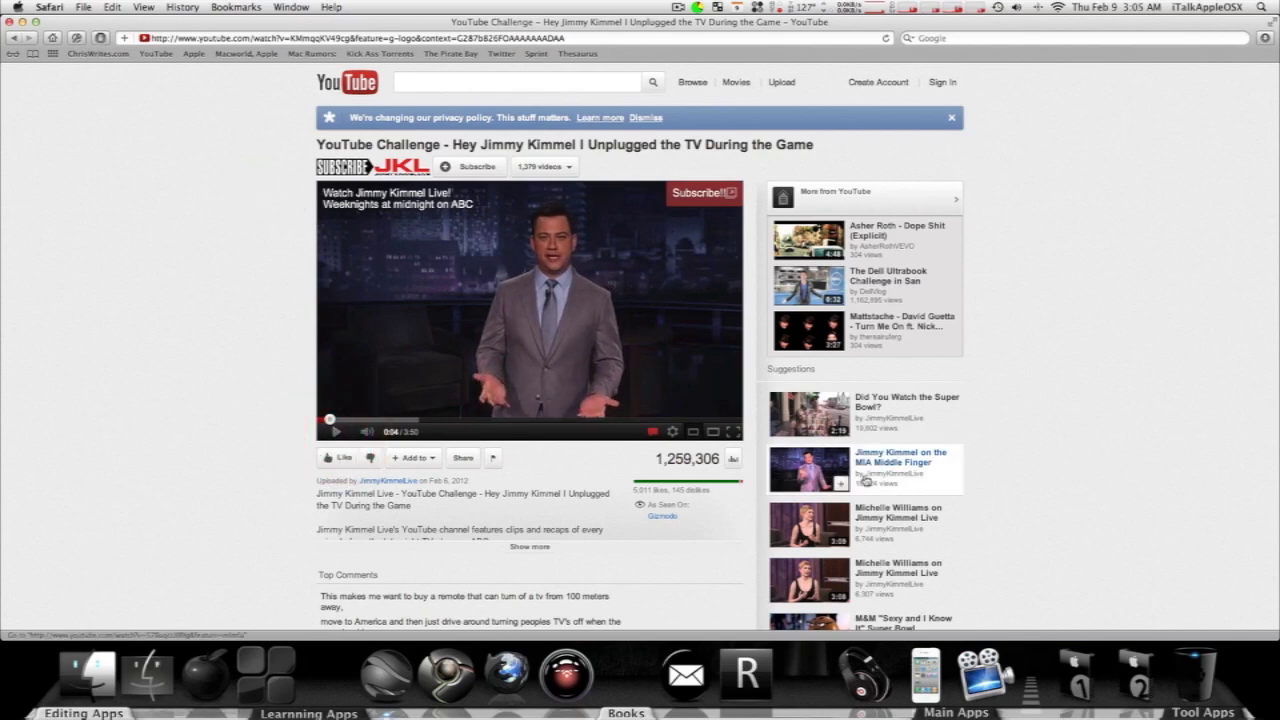
{"action": "scroll", "coordinate": [870, 485], "scroll_direction": "down", "scroll_amount": 5}
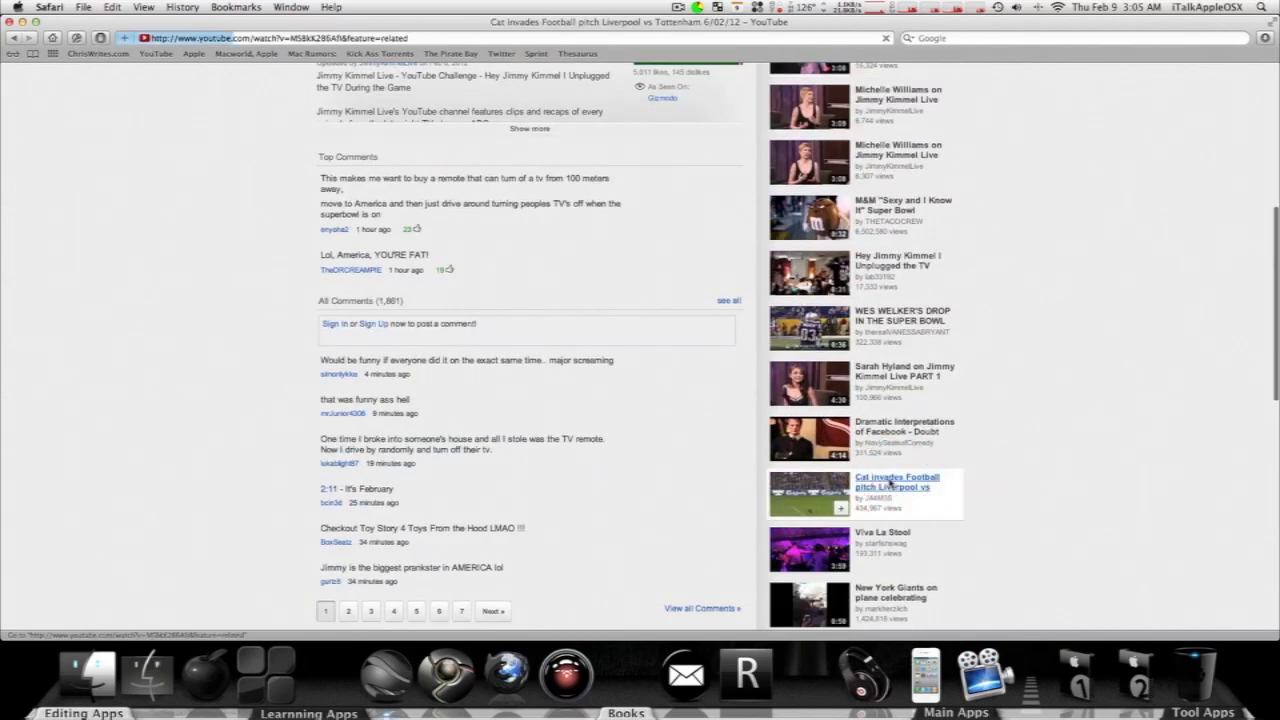
{"action": "left_click", "coordinate": [890, 485]}
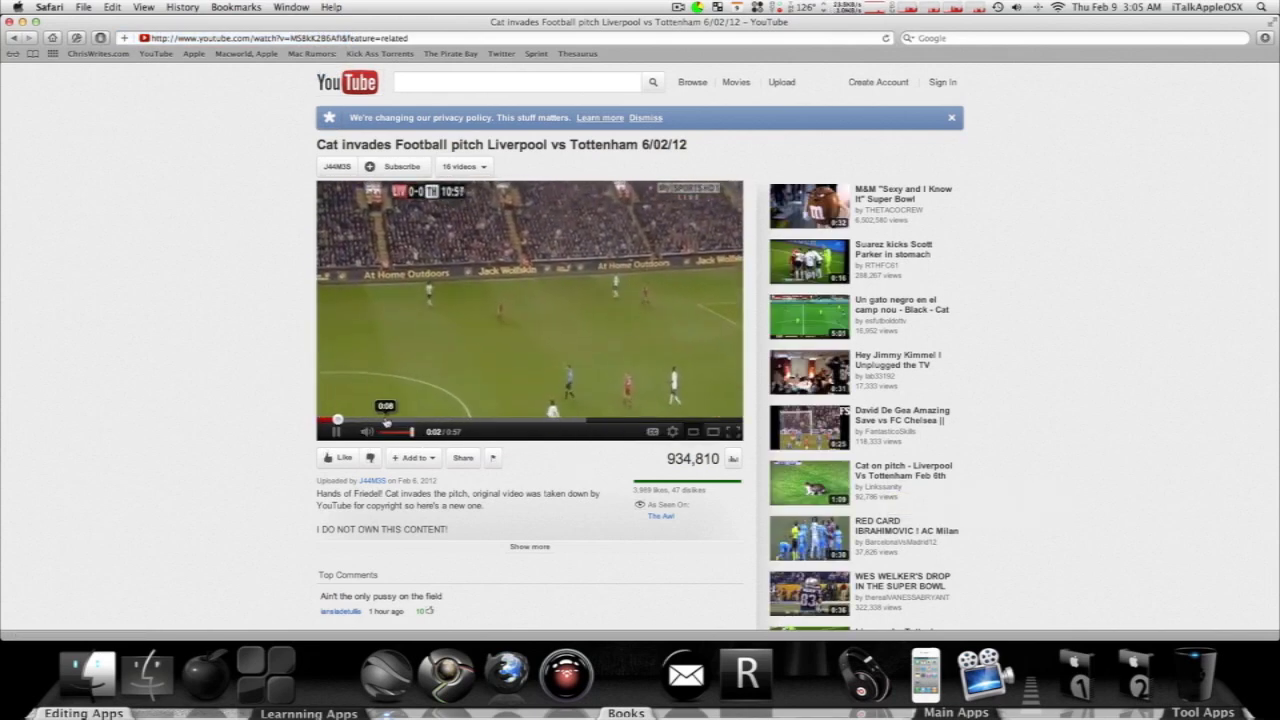
{"action": "left_click", "coordinate": [386, 421]}
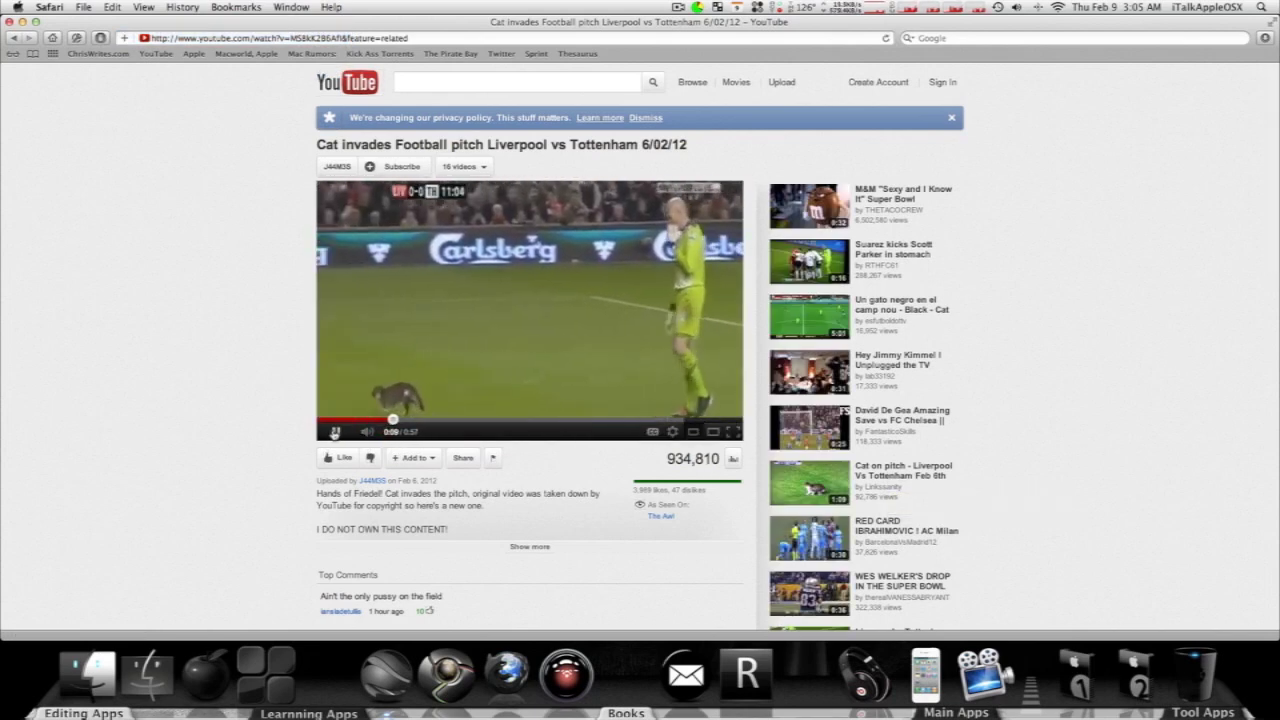
{"action": "left_click", "coordinate": [336, 431]}
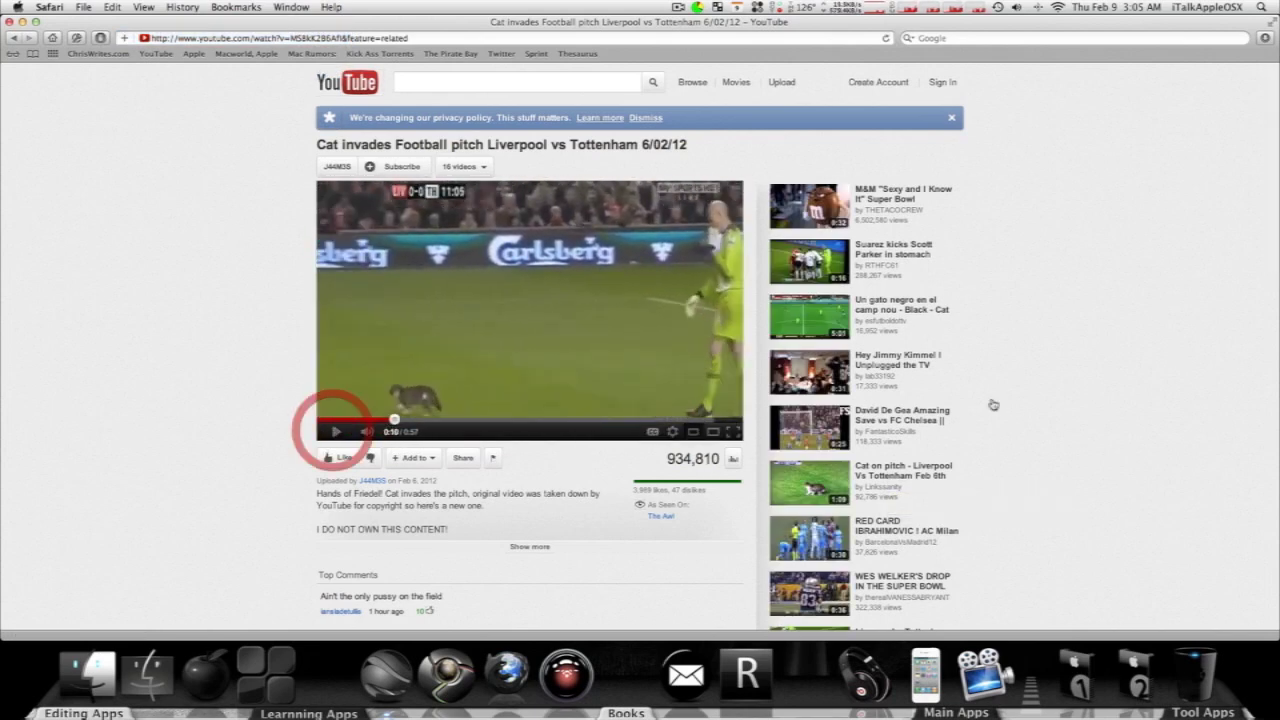
Play and pause the Cat runs on pitch Liverpool vs Tottenham video, then open the goalkeeper save video
{"action": "scroll", "coordinate": [993, 404], "scroll_direction": "down", "scroll_amount": 10}
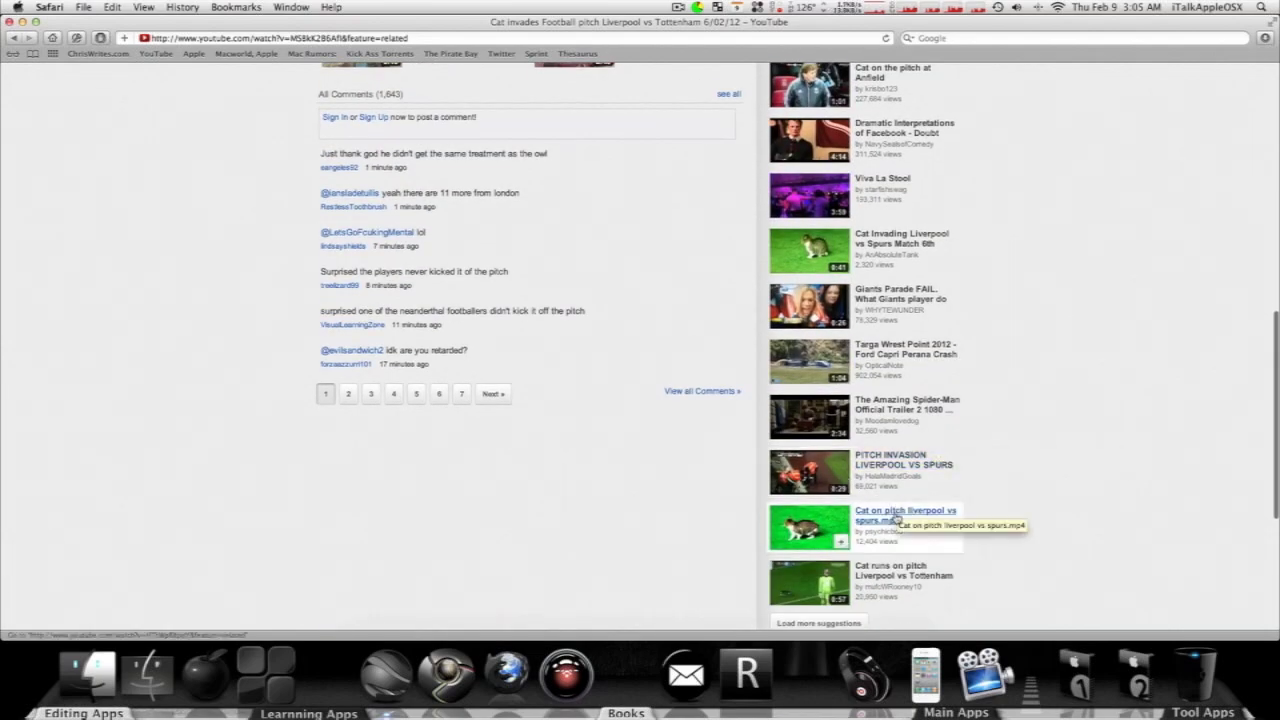
{"action": "scroll", "coordinate": [897, 517], "scroll_direction": "down", "scroll_amount": 5}
{"action": "left_click", "coordinate": [900, 345]}
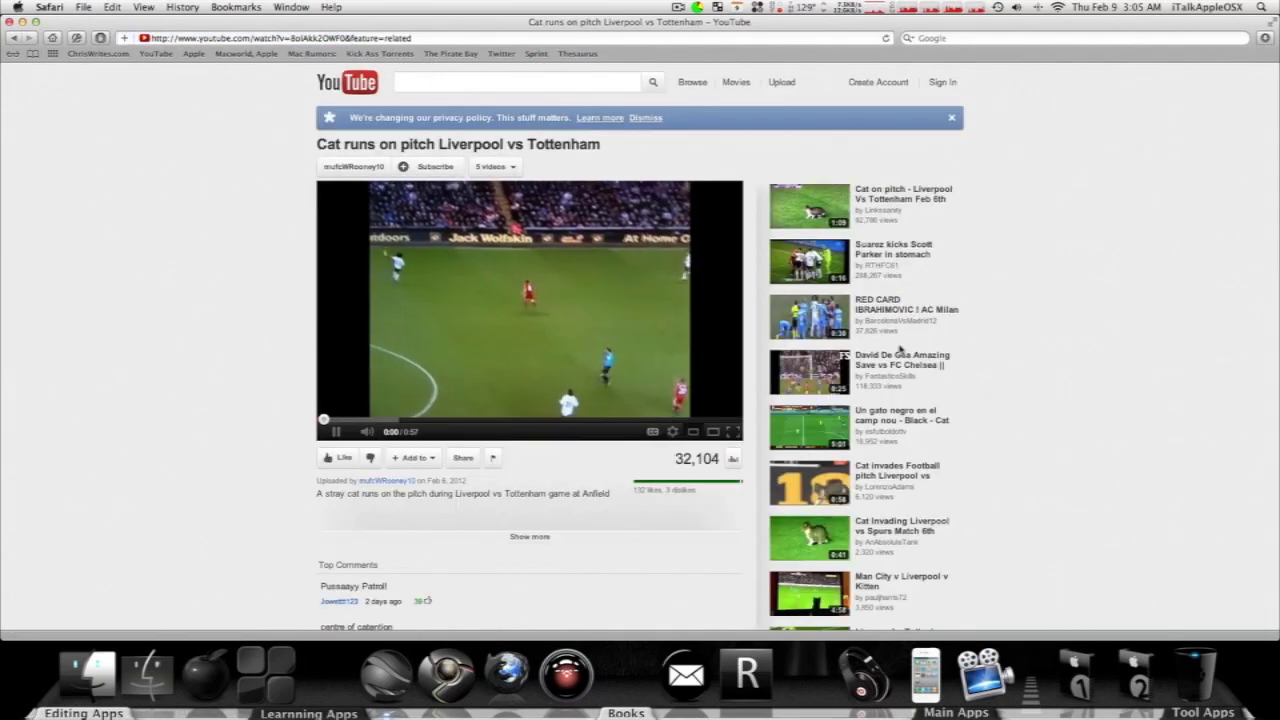
{"action": "left_click", "coordinate": [336, 432]}
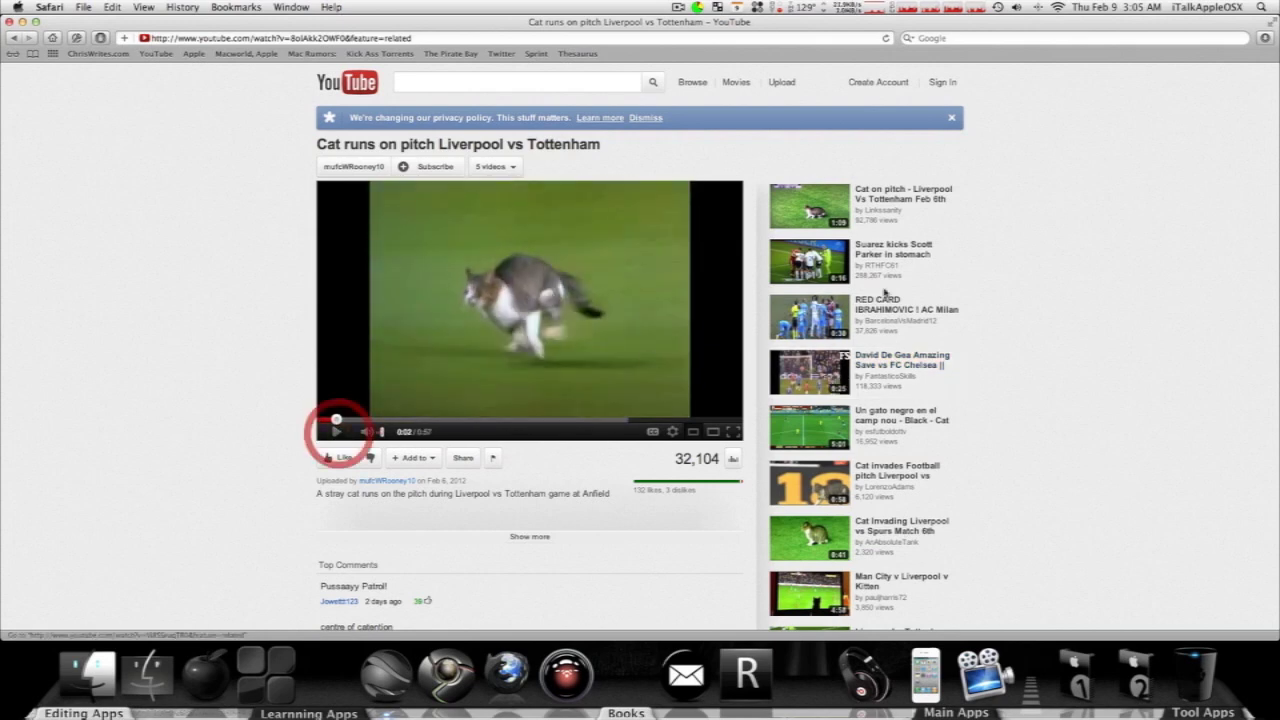
{"action": "left_click", "coordinate": [899, 356]}
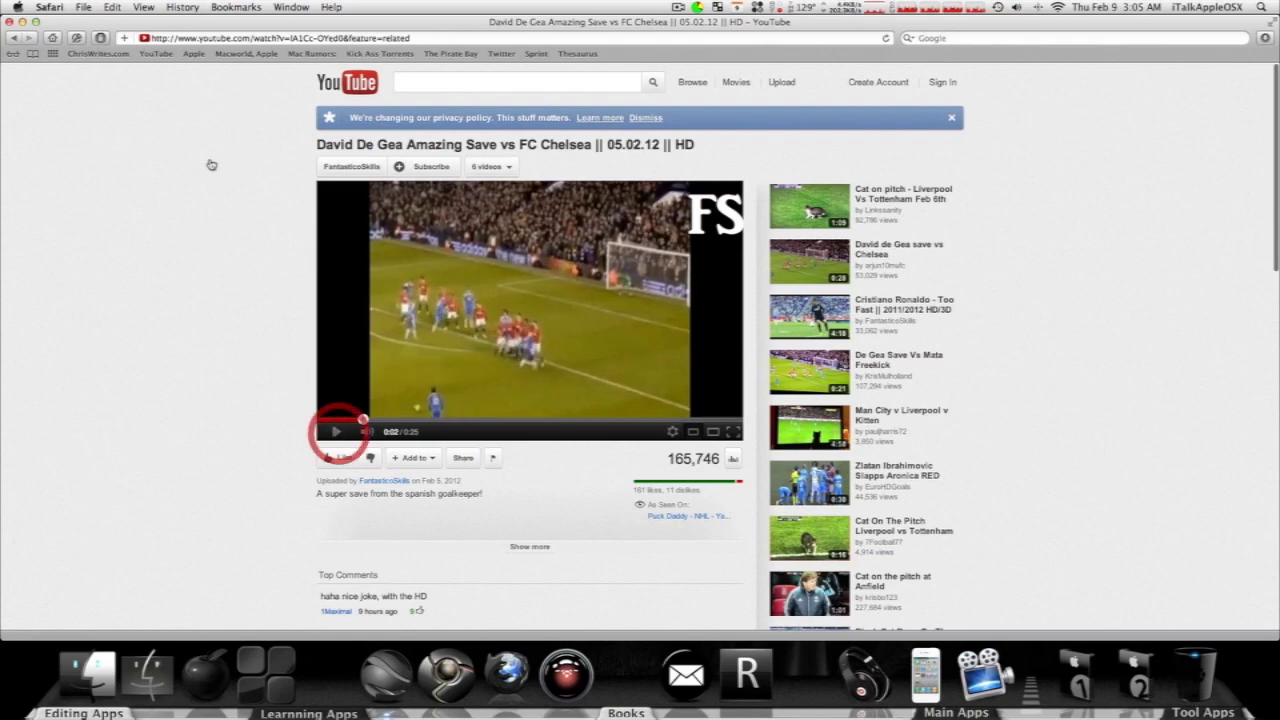
Browse the Macworld homepage, then load Twitter and the YouTube home page from the bookmarks
{"action": "left_click", "coordinate": [237, 54]}
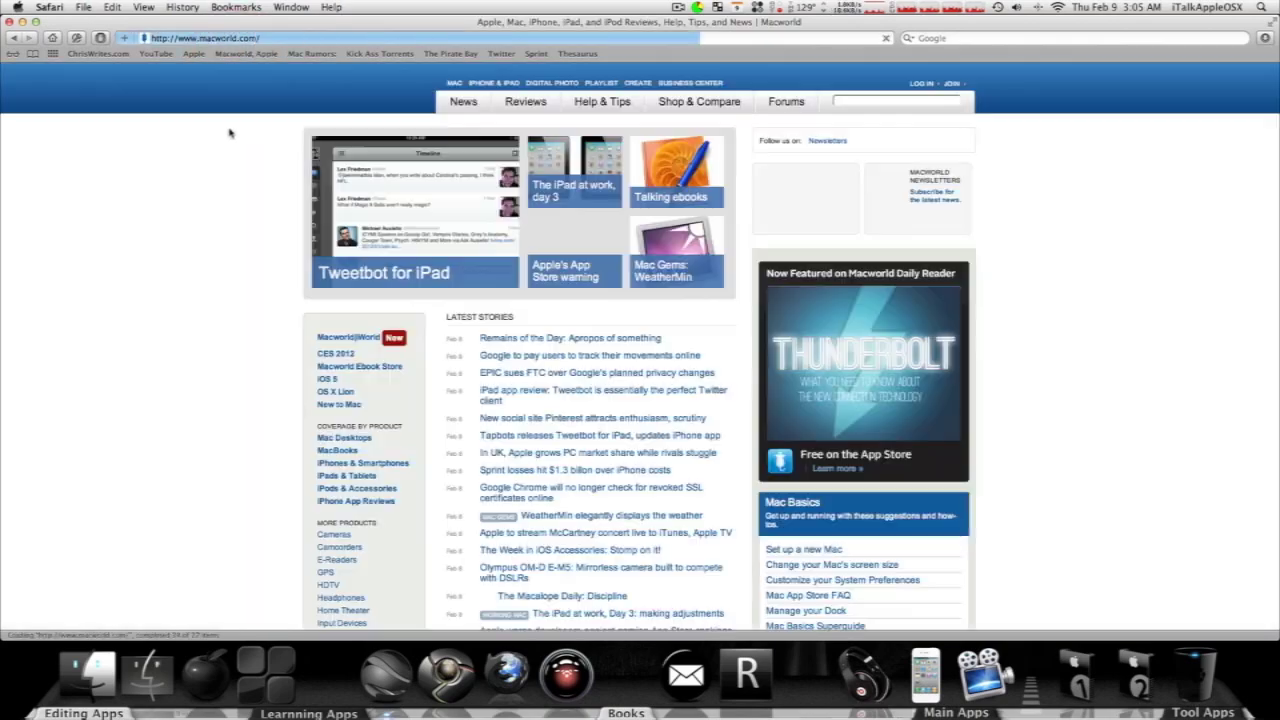
{"action": "scroll", "coordinate": [220, 135], "scroll_direction": "down", "scroll_amount": 15}
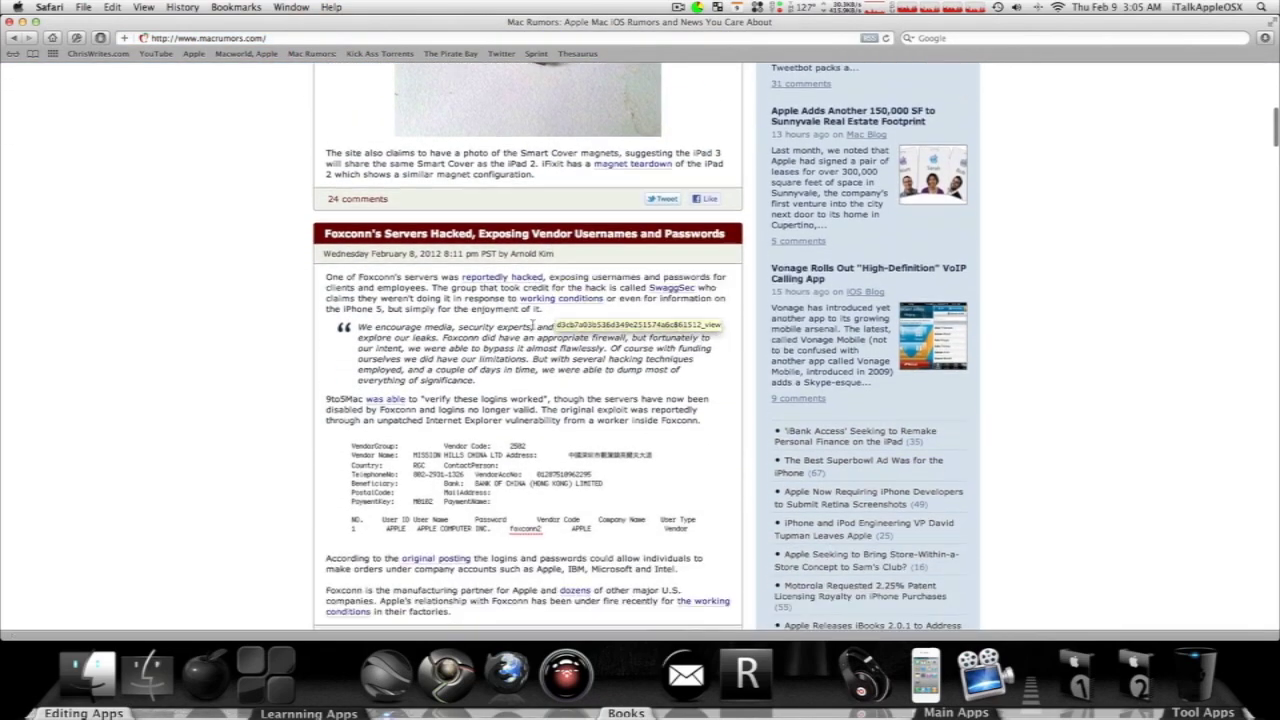
{"action": "scroll", "coordinate": [545, 299], "scroll_direction": "up", "scroll_amount": 10}
{"action": "scroll", "coordinate": [545, 299], "scroll_direction": "up", "scroll_amount": 3}
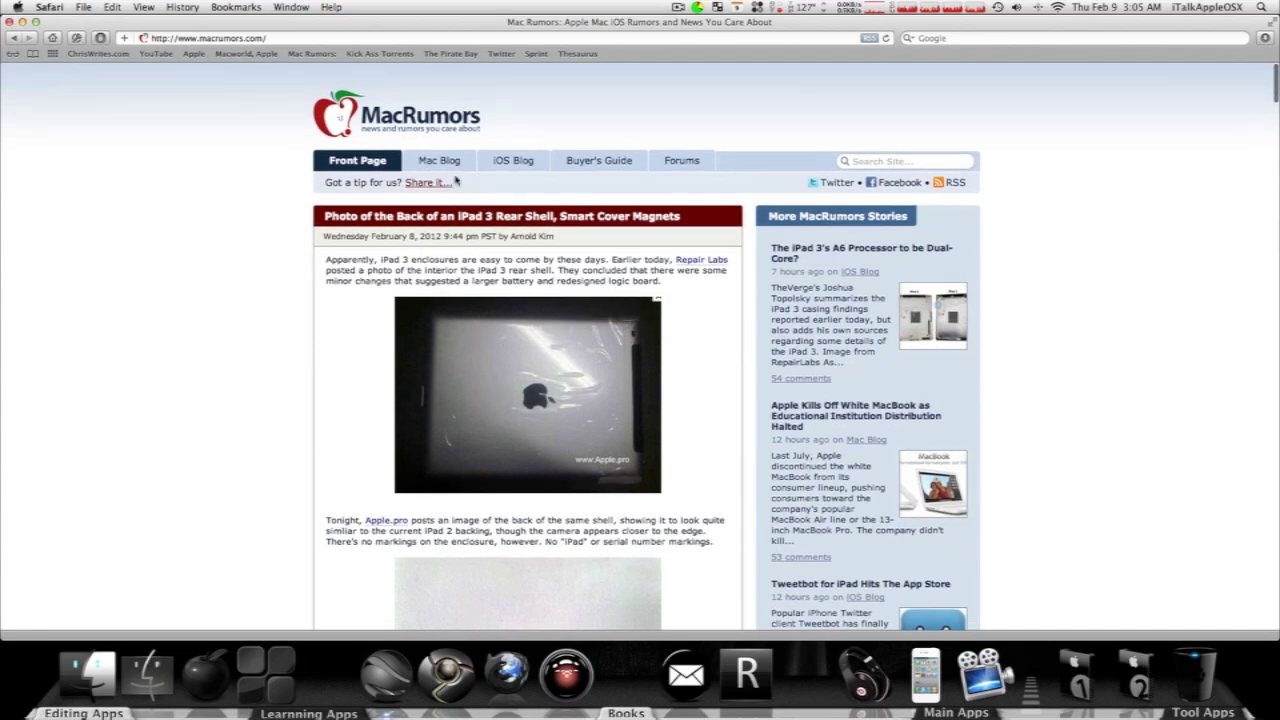
{"action": "left_click", "coordinate": [505, 55]}
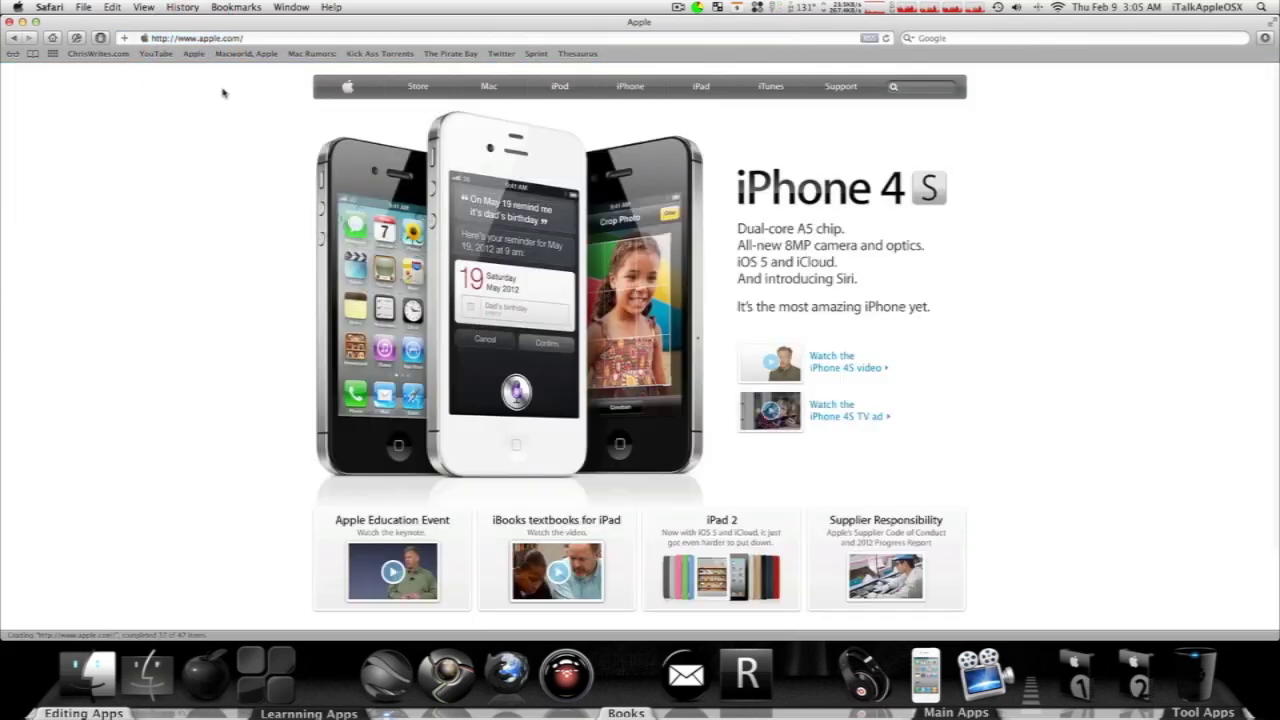
{"action": "left_click", "coordinate": [157, 57]}
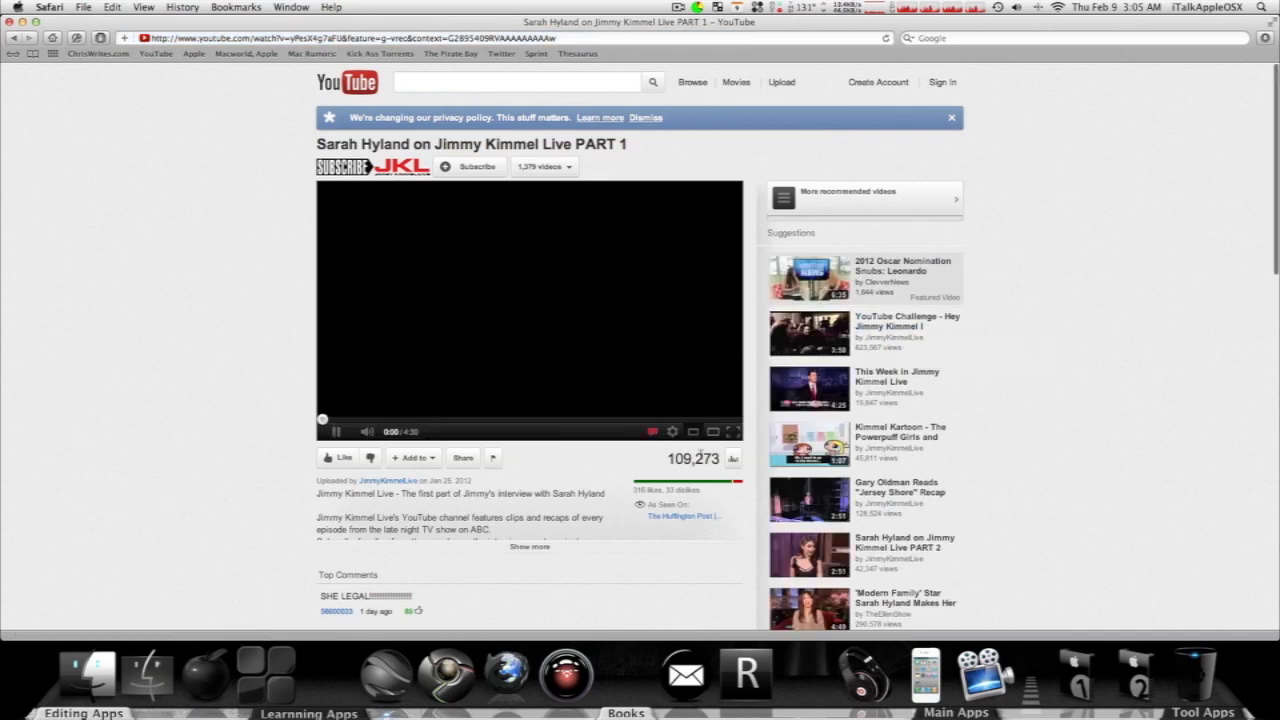
Switch the Jimmy Kimmel video to the large player and back to normal size
{"action": "left_click", "coordinate": [713, 436]}
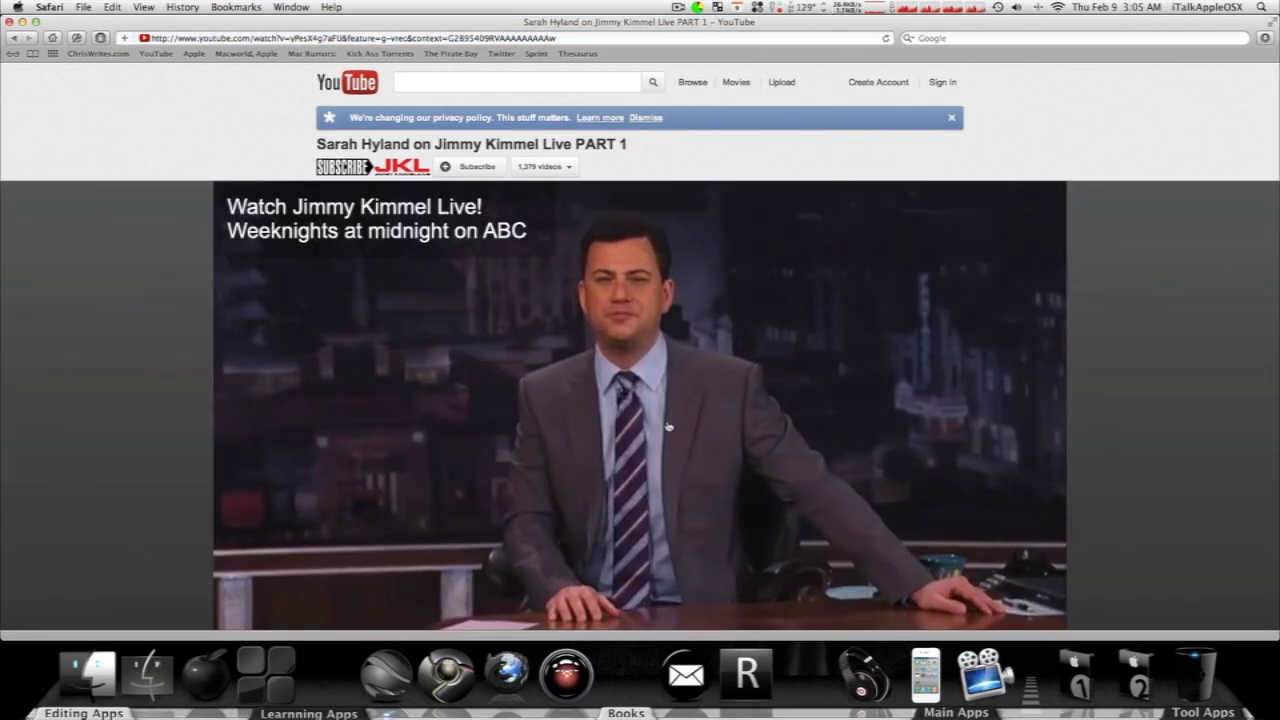
{"action": "scroll", "coordinate": [571, 343], "scroll_direction": "down", "scroll_amount": 5}
{"action": "scroll", "coordinate": [1017, 535], "scroll_direction": "up", "scroll_amount": 5}
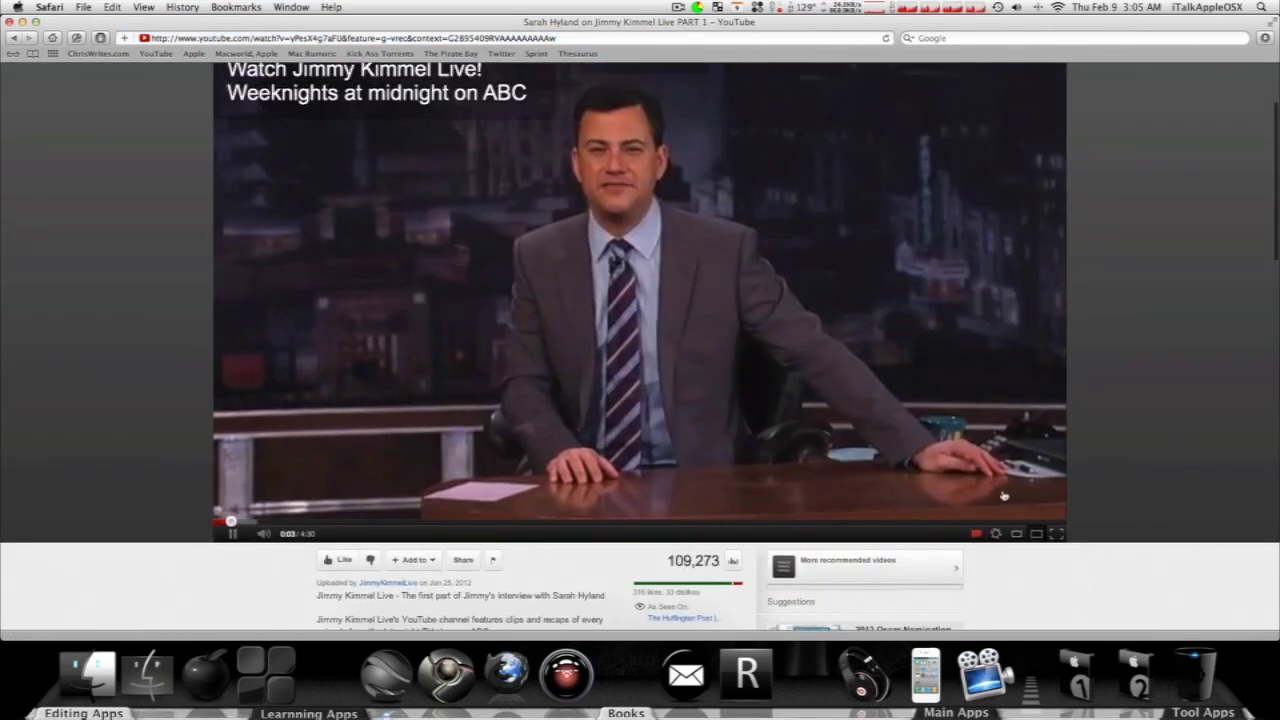
{"action": "left_click", "coordinate": [1017, 535]}
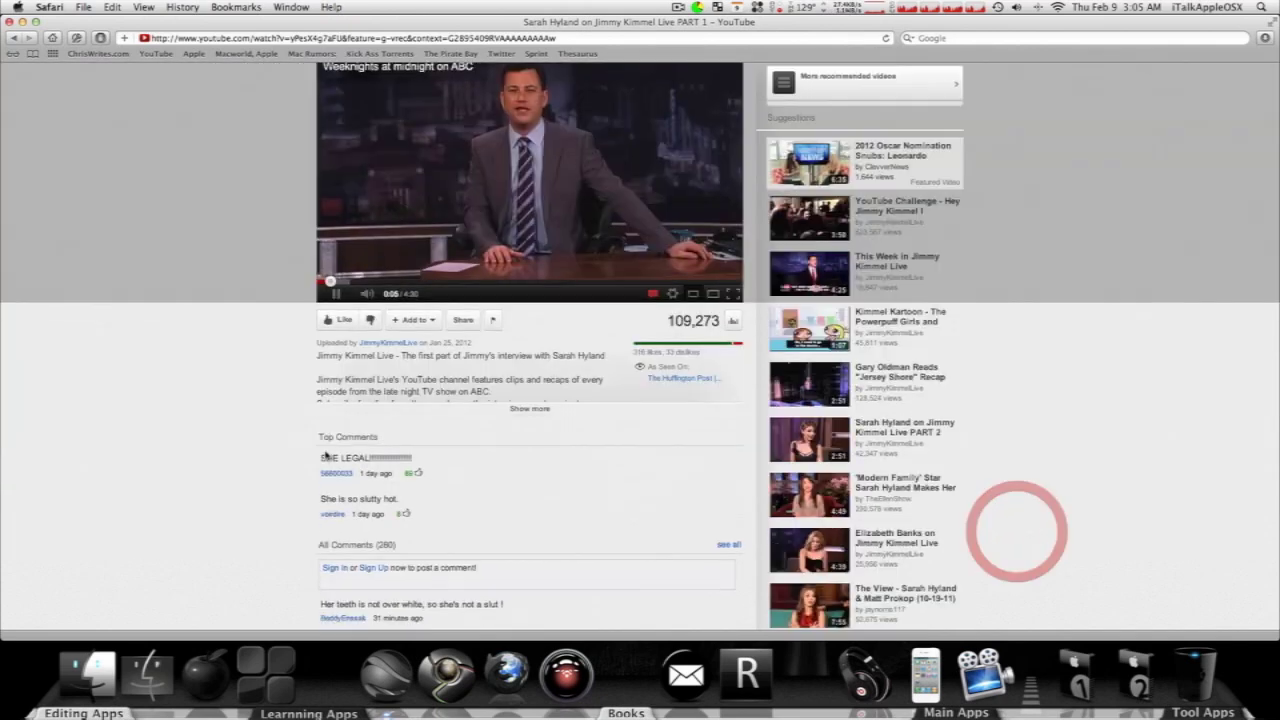
{"action": "scroll", "coordinate": [1014, 529], "scroll_direction": "up", "scroll_amount": 5}
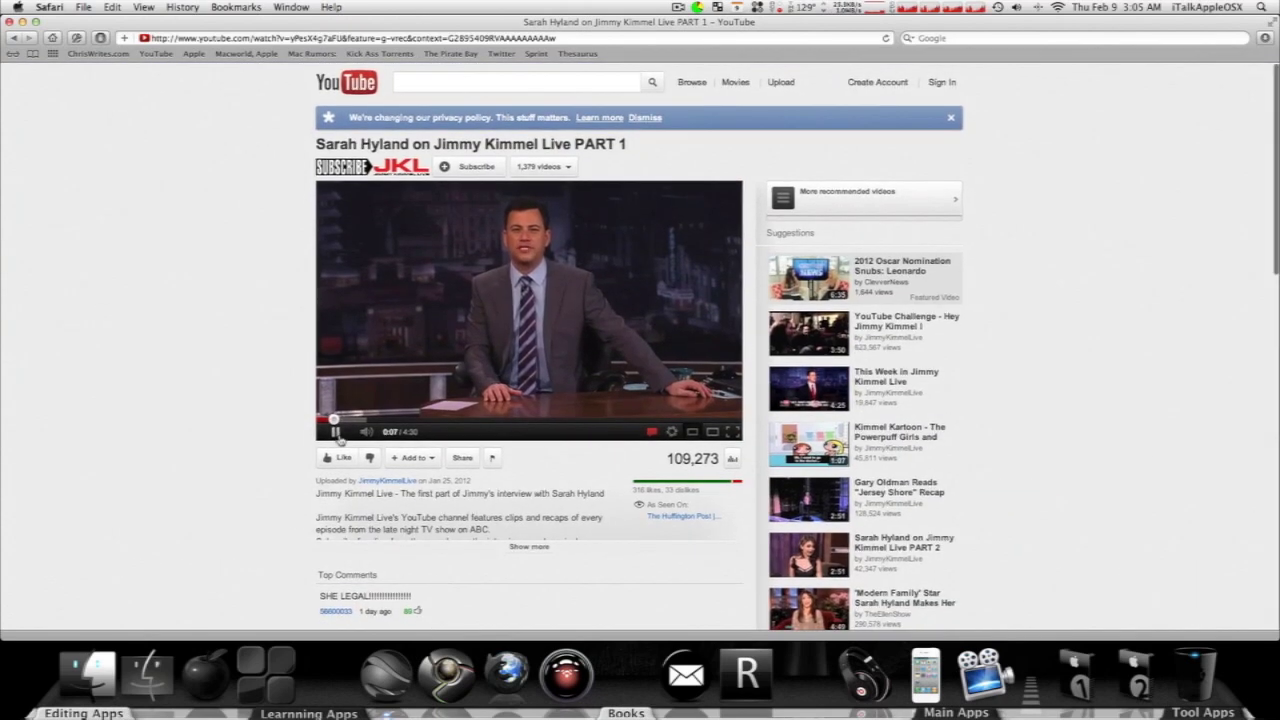
Open the History and Safari menus, closing both without choosing anything
{"action": "left_click", "coordinate": [182, 7]}
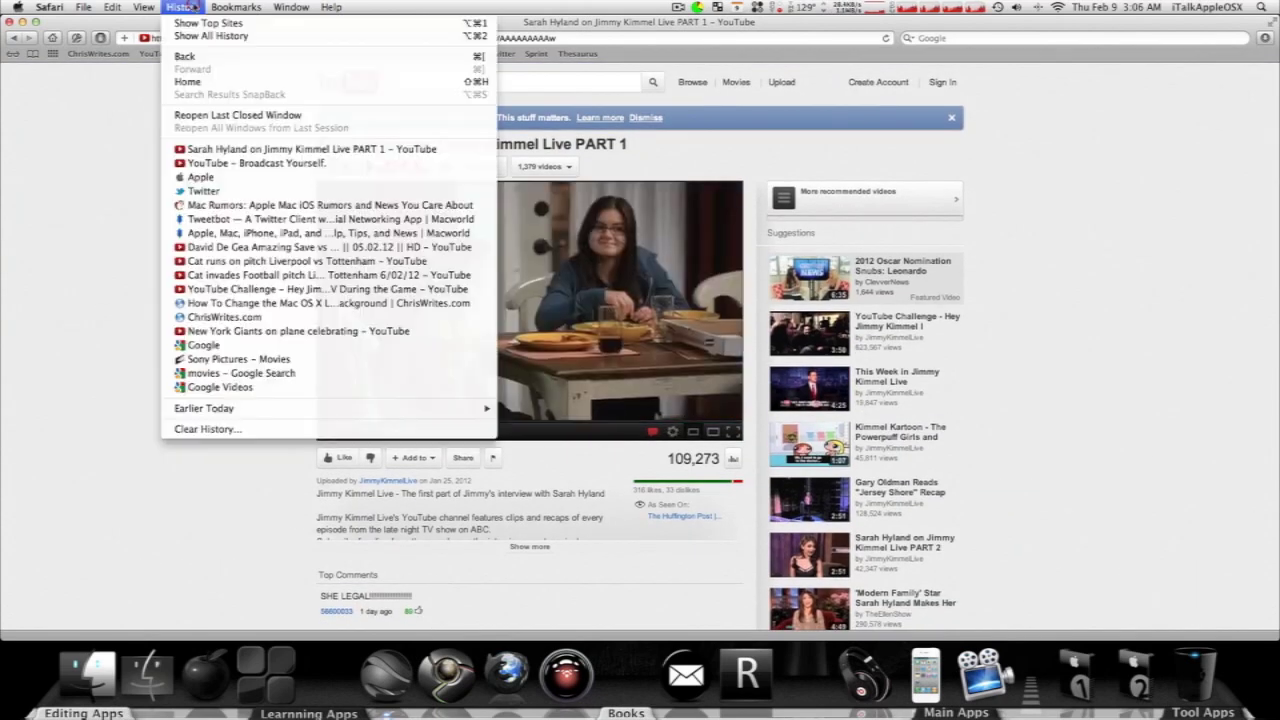
{"action": "left_click", "coordinate": [63, 175]}
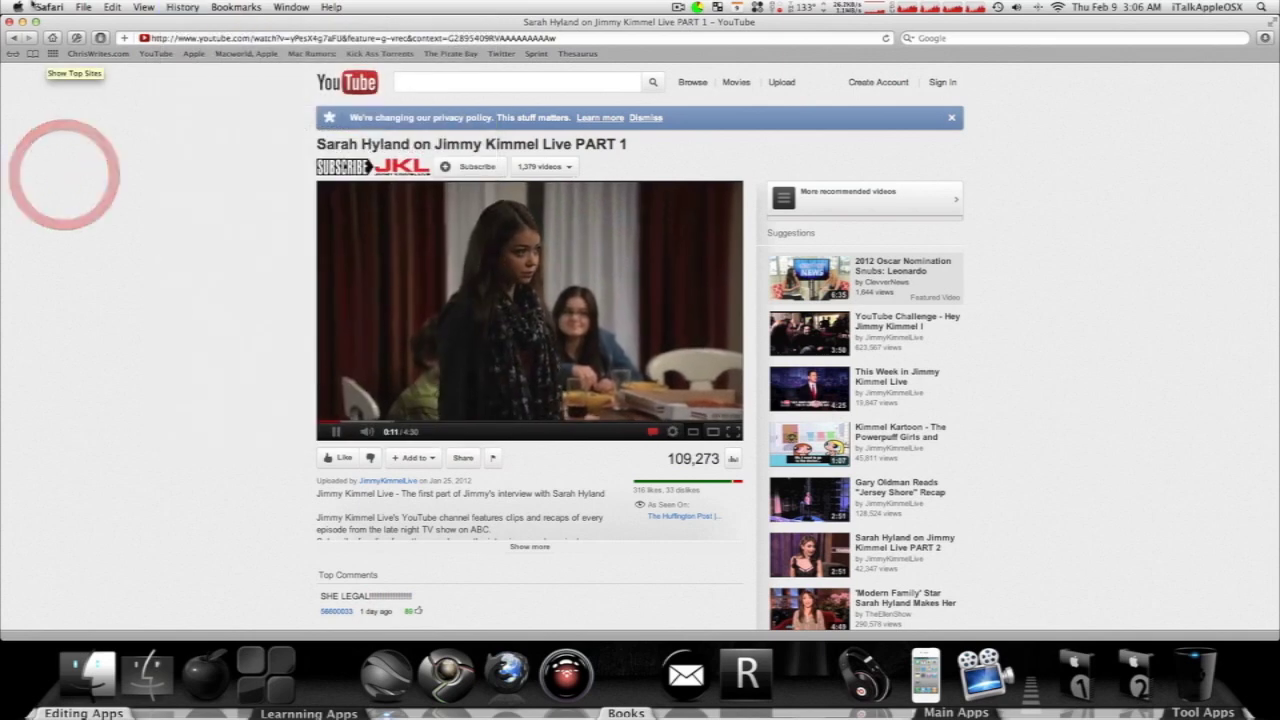
{"action": "left_click", "coordinate": [49, 7]}
{"action": "left_click", "coordinate": [162, 309]}
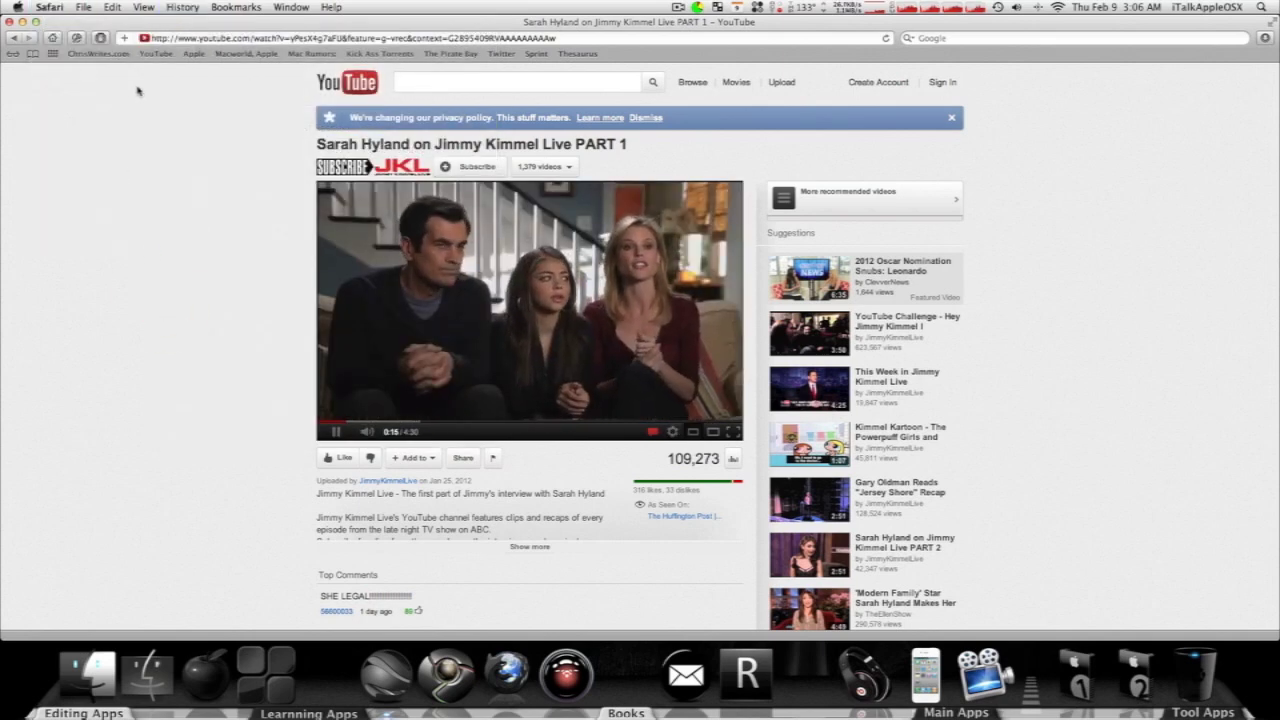
{"action": "left_click", "coordinate": [53, 37]}
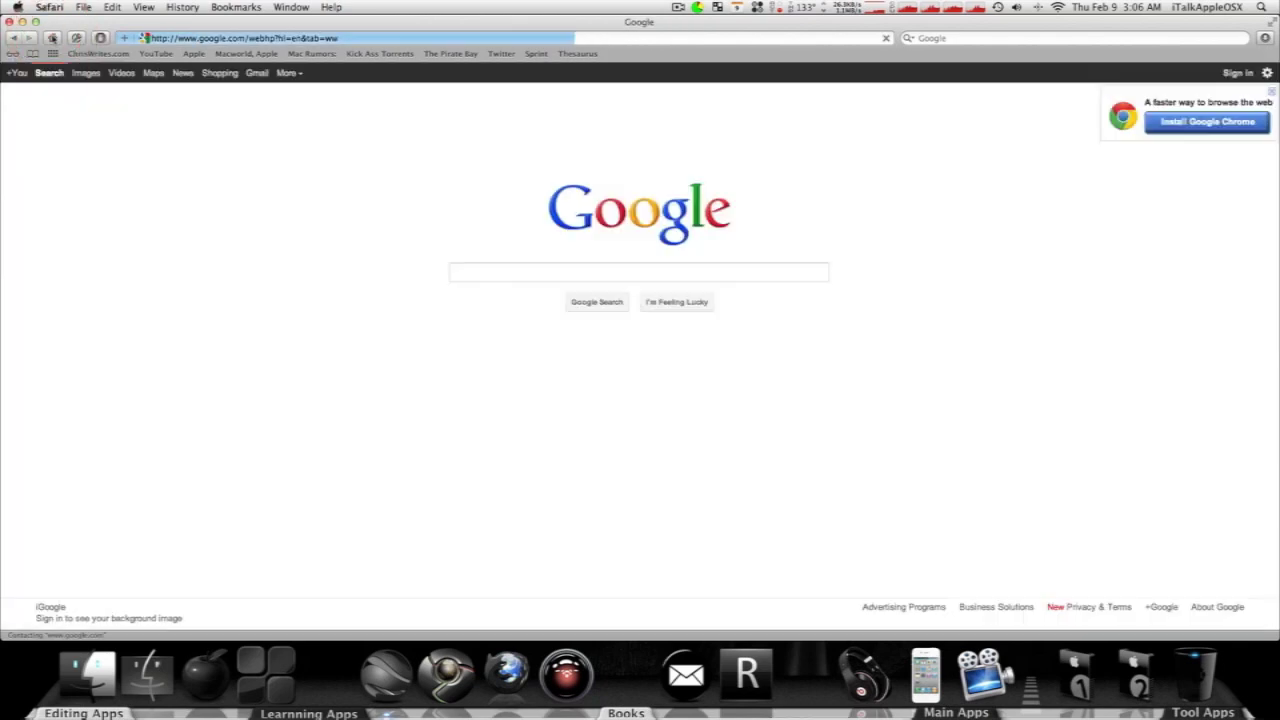
{"action": "left_click", "coordinate": [183, 7]}
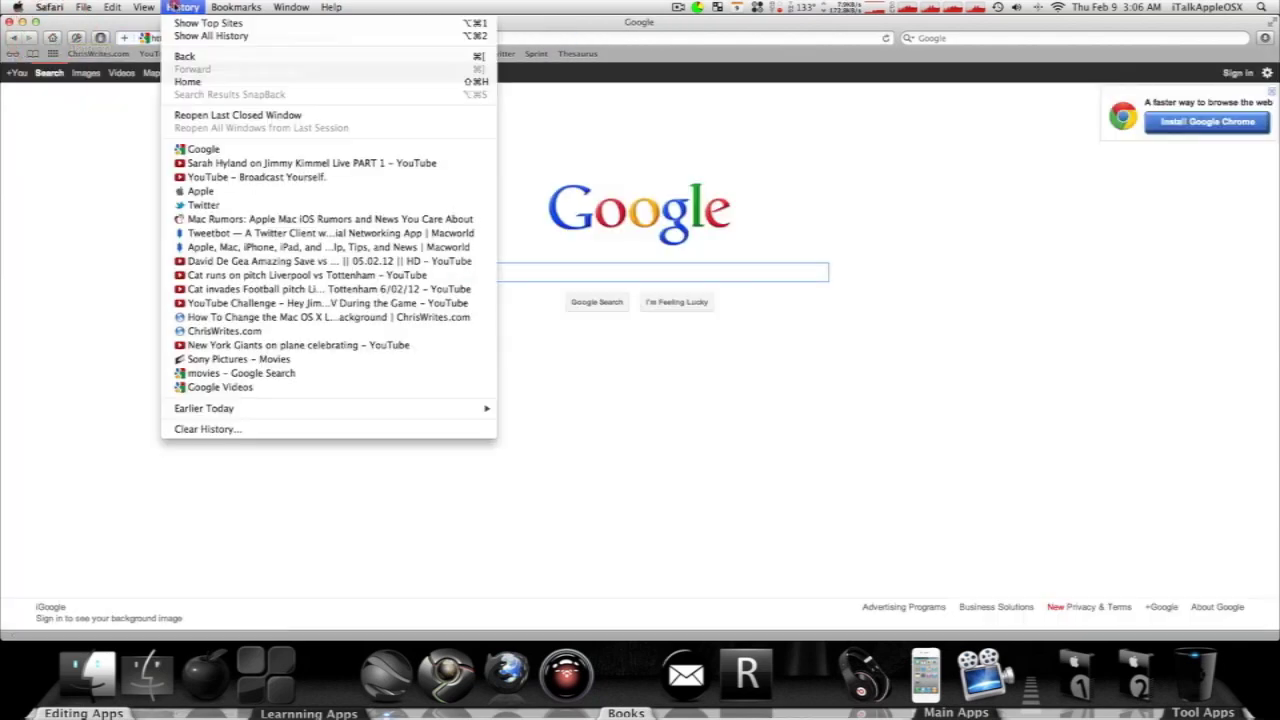
{"action": "left_click", "coordinate": [72, 160]}
{"action": "left_click", "coordinate": [50, 7]}
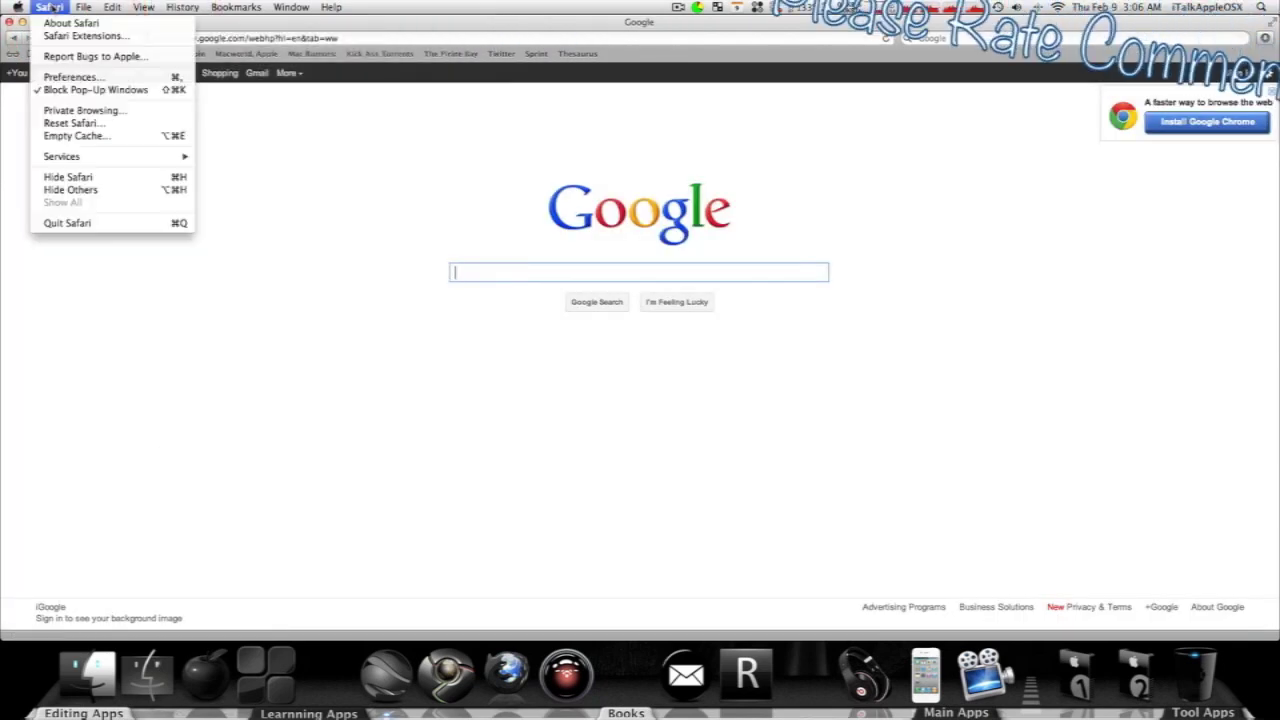
{"action": "left_click", "coordinate": [72, 77]}
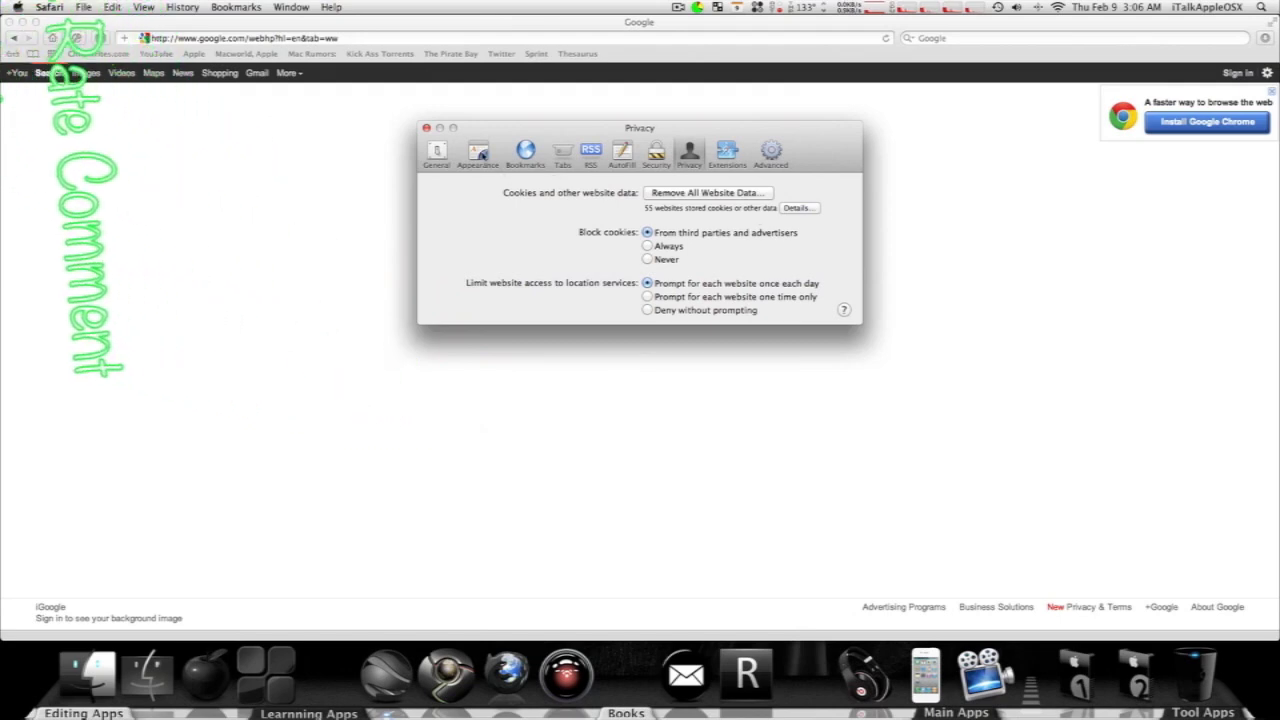
{"action": "left_click", "coordinate": [426, 128]}
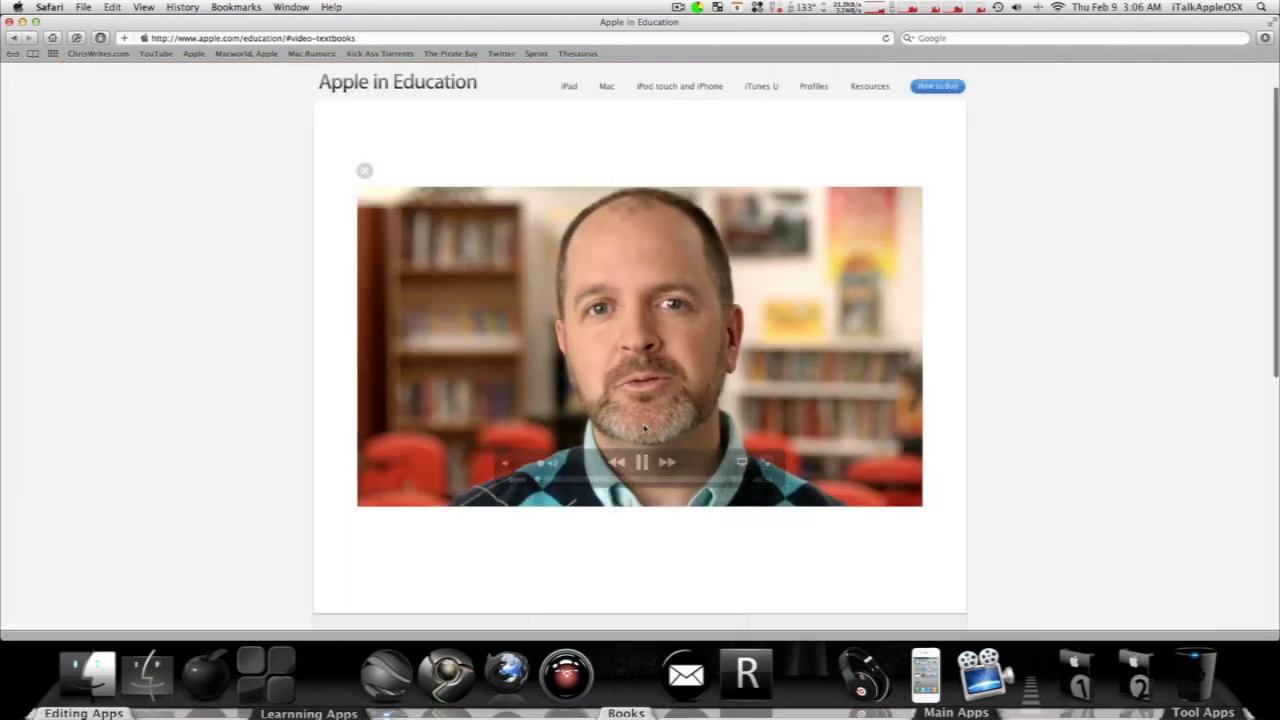
Scroll the Apple in Education page, then load the YouTube homepage from the bookmarks bar
{"action": "scroll", "coordinate": [627, 400], "scroll_direction": "down", "scroll_amount": 5}
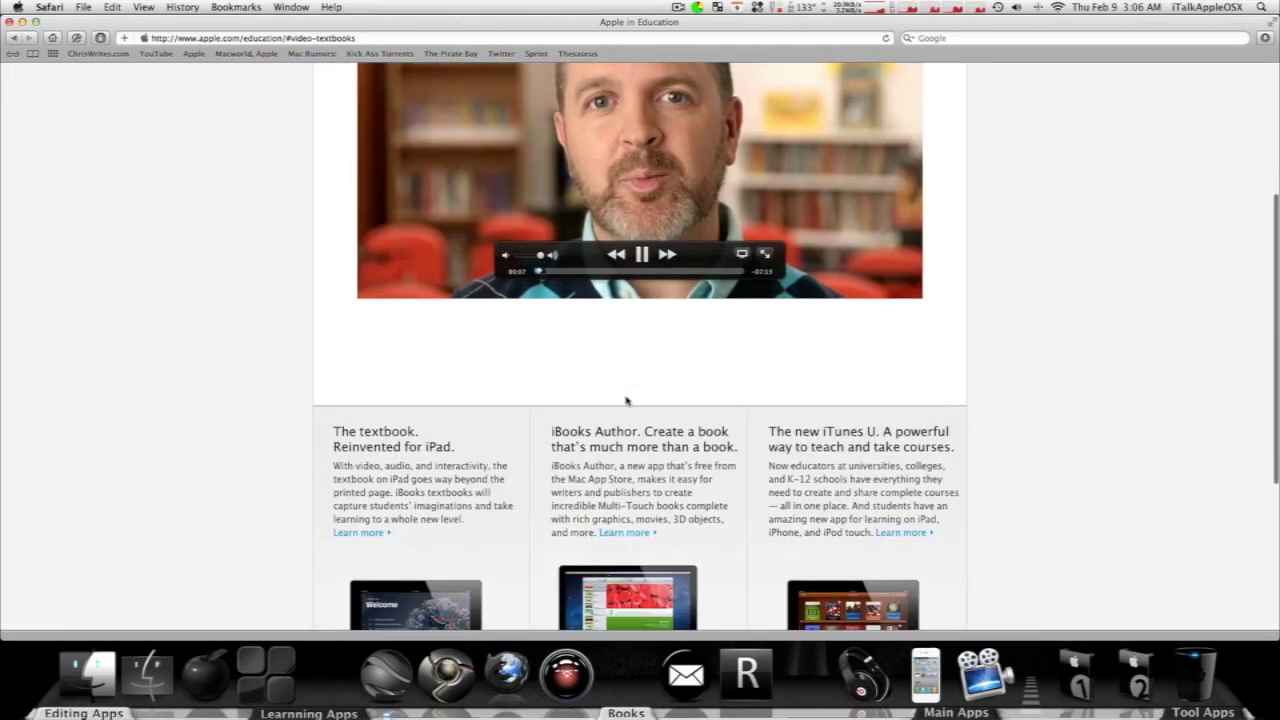
{"action": "scroll", "coordinate": [627, 400], "scroll_direction": "down", "scroll_amount": 3}
{"action": "scroll", "coordinate": [627, 400], "scroll_direction": "up", "scroll_amount": 8}
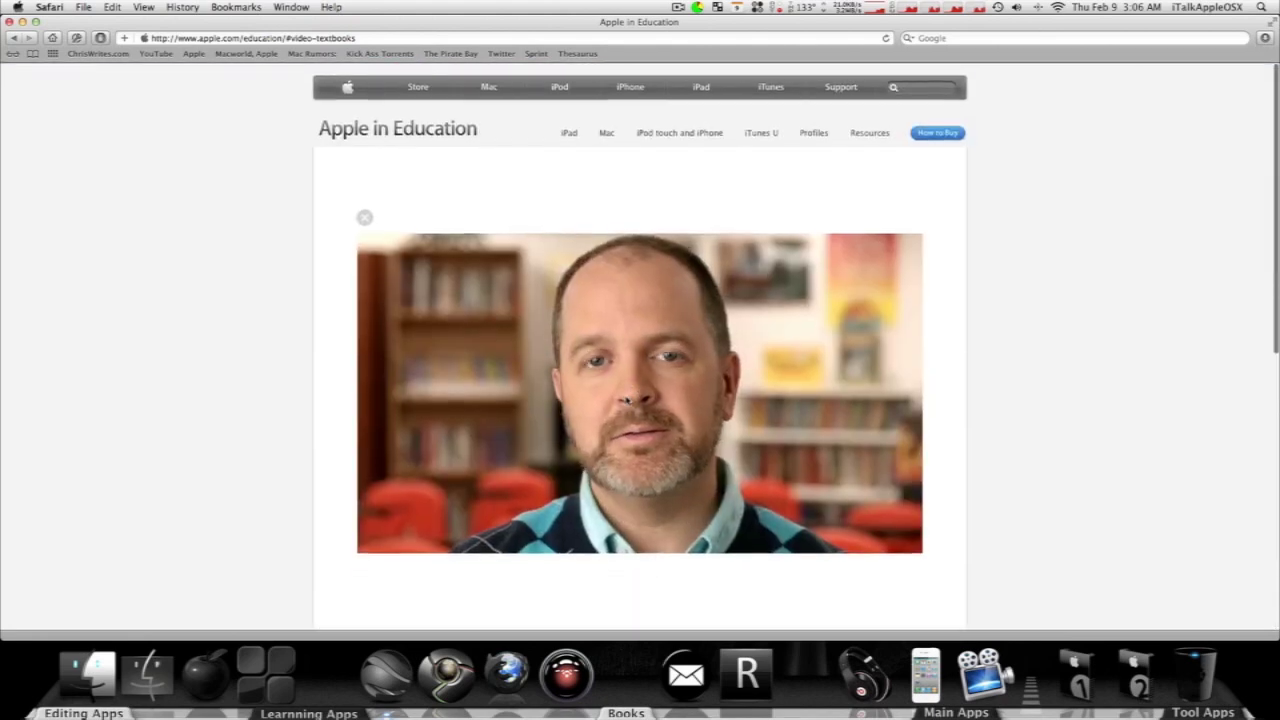
{"action": "left_click", "coordinate": [153, 55]}
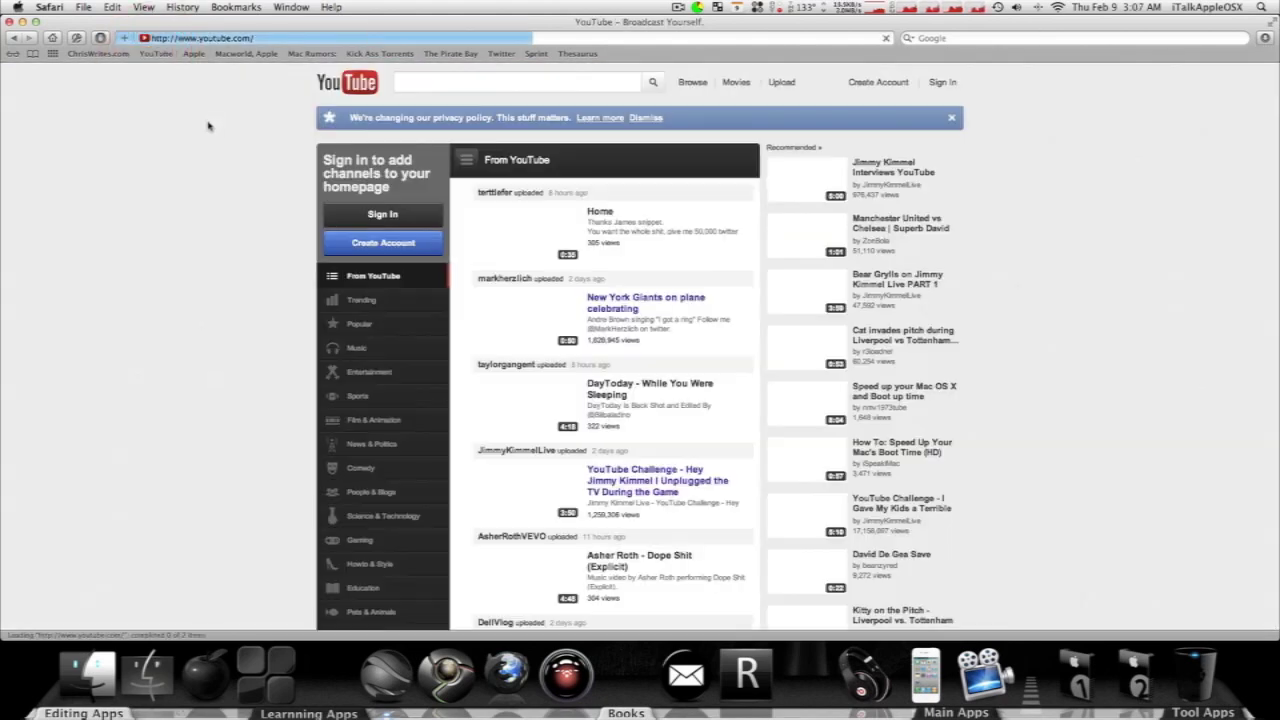
Play the FIGHTING THE ELEPHANT video and pause it
{"action": "scroll", "coordinate": [645, 349], "scroll_direction": "down", "scroll_amount": 5}
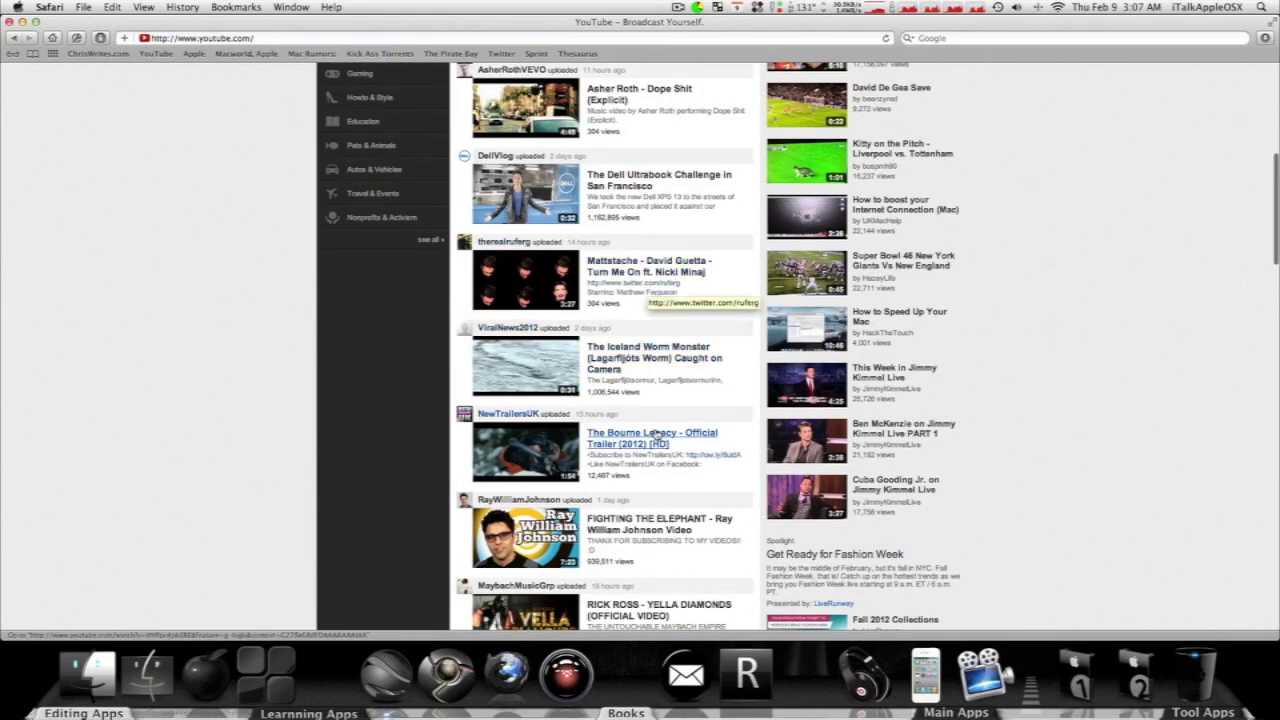
{"action": "left_click", "coordinate": [657, 522]}
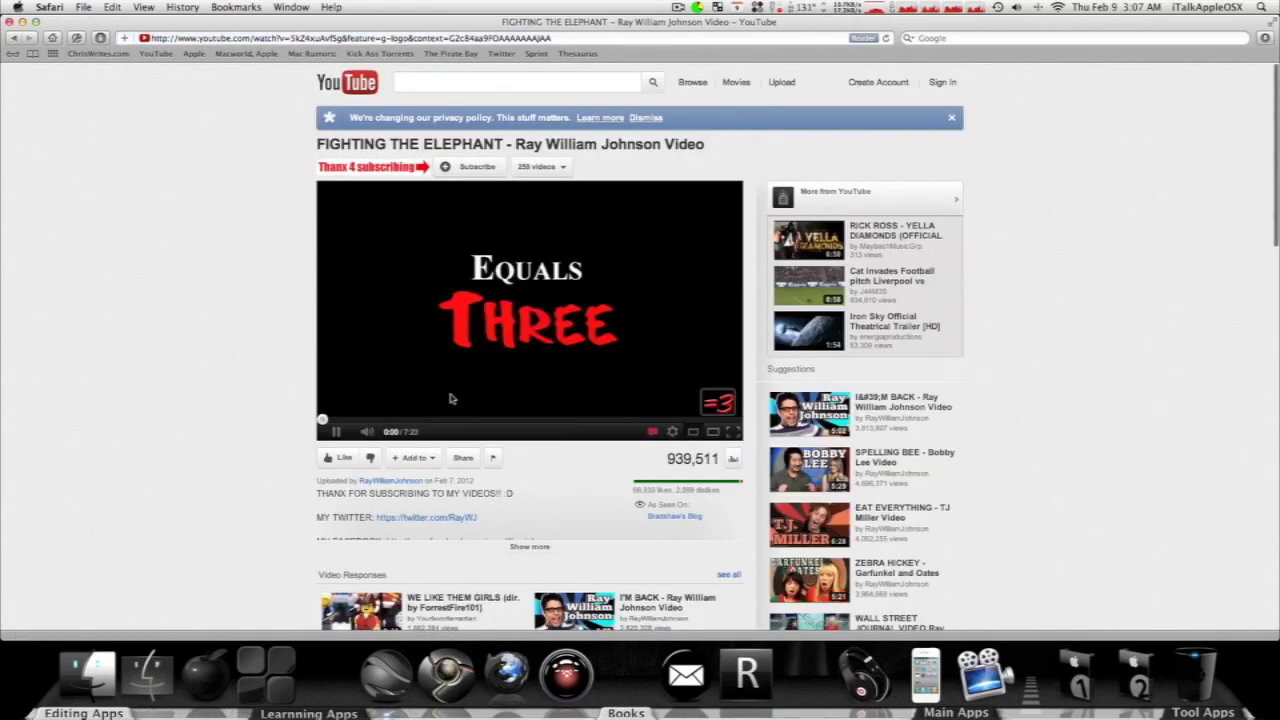
{"action": "mouse_move", "coordinate": [362, 432]}
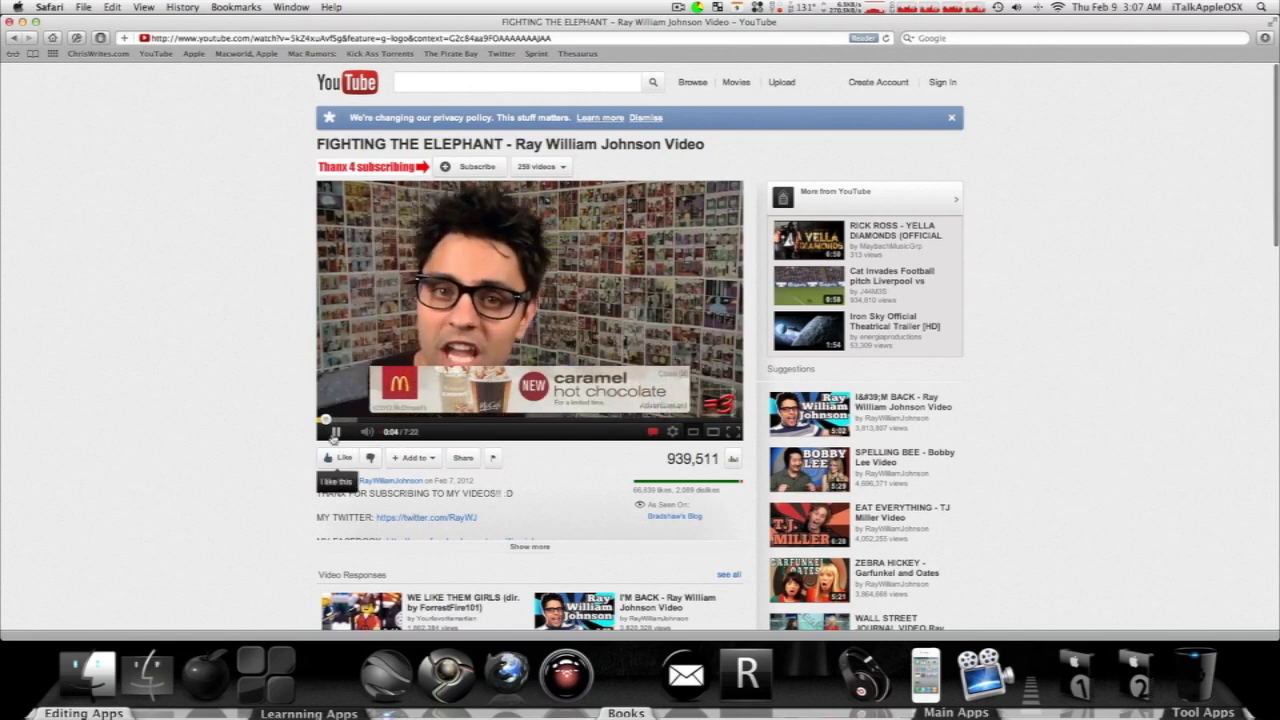
{"action": "left_click", "coordinate": [335, 432]}
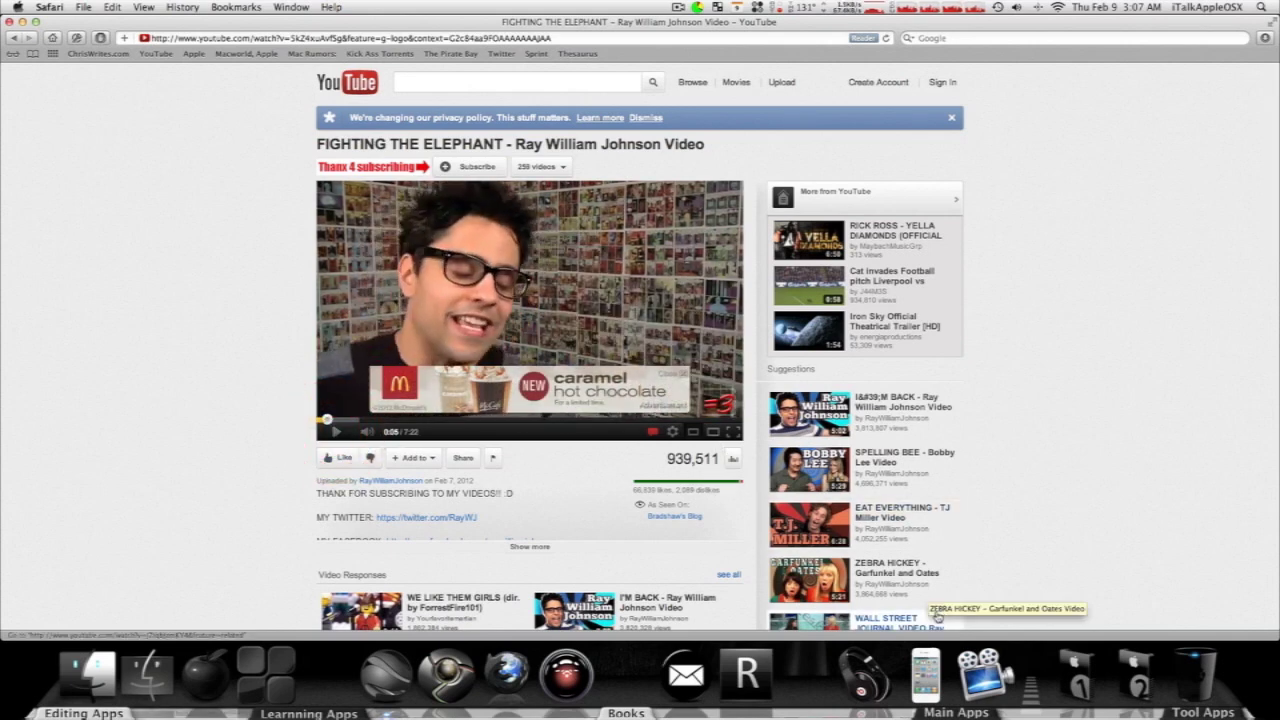
Open the suggested ZEBRA HICKEY - Garfunkel and Oates video and pause it at 0:03
{"action": "left_click", "coordinate": [900, 567]}
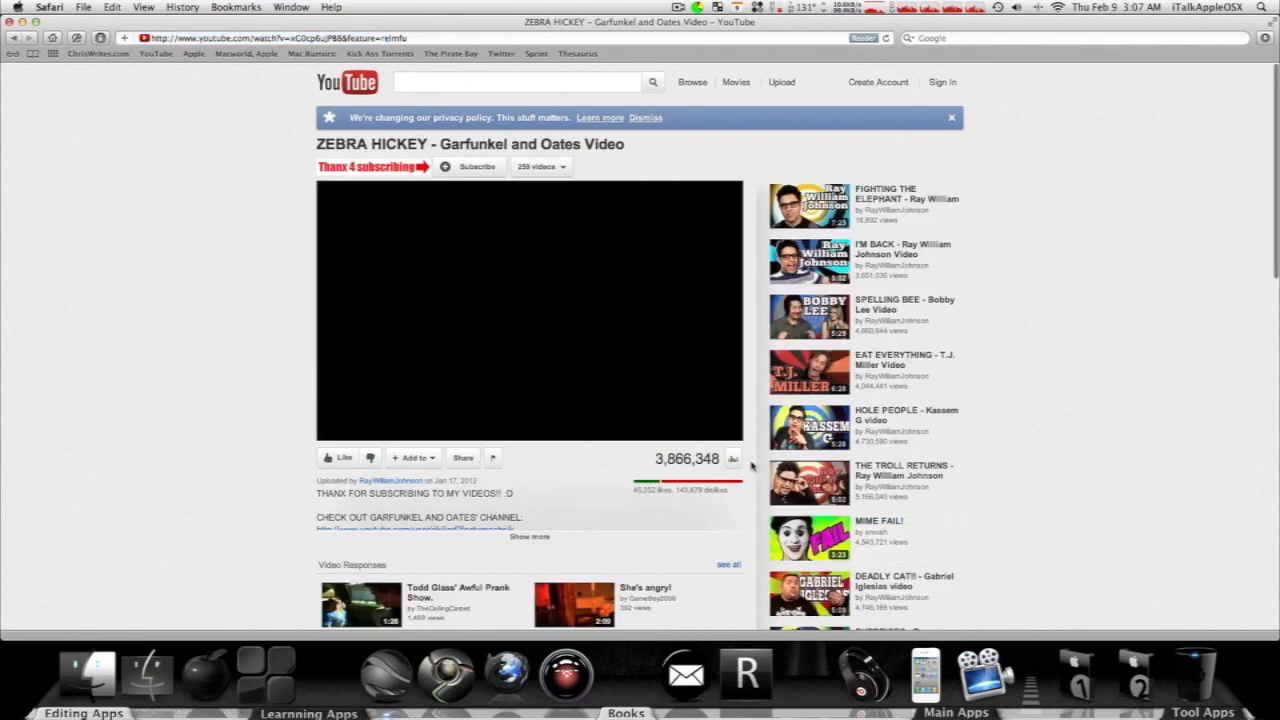
{"action": "scroll", "coordinate": [752, 466], "scroll_direction": "down", "scroll_amount": 5}
{"action": "scroll", "coordinate": [752, 466], "scroll_direction": "up", "scroll_amount": 3}
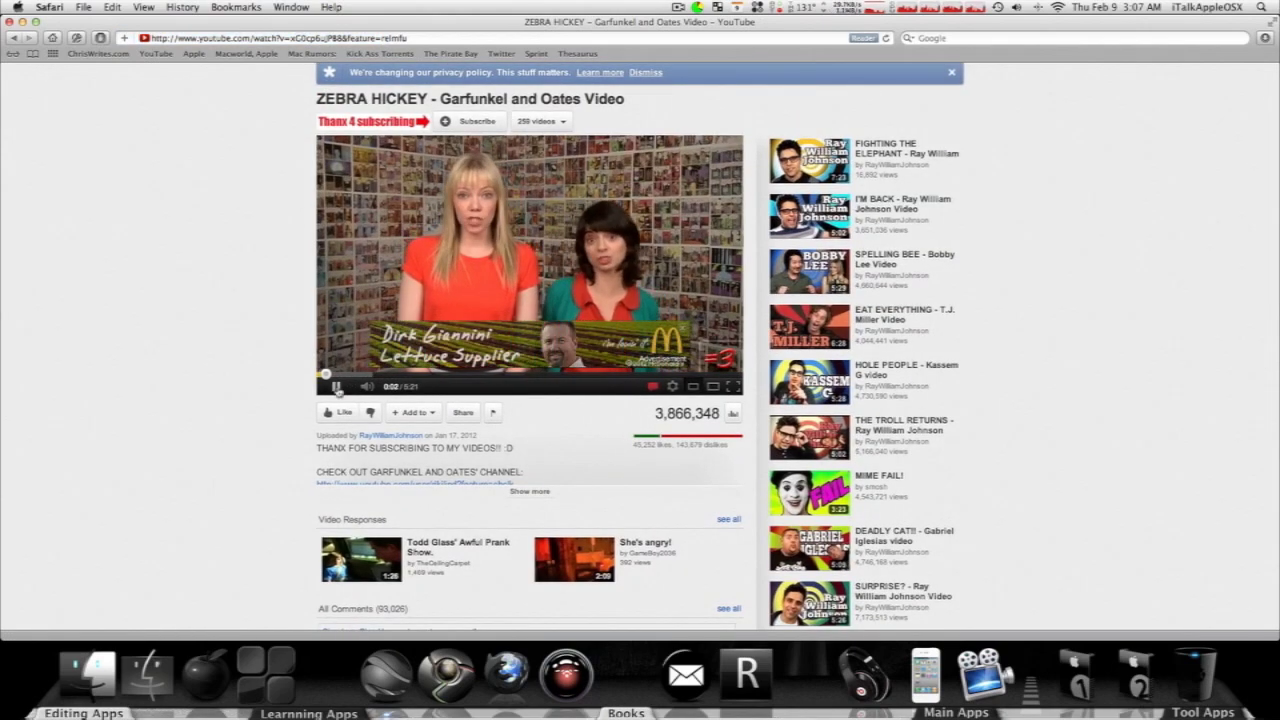
{"action": "left_click", "coordinate": [336, 387]}
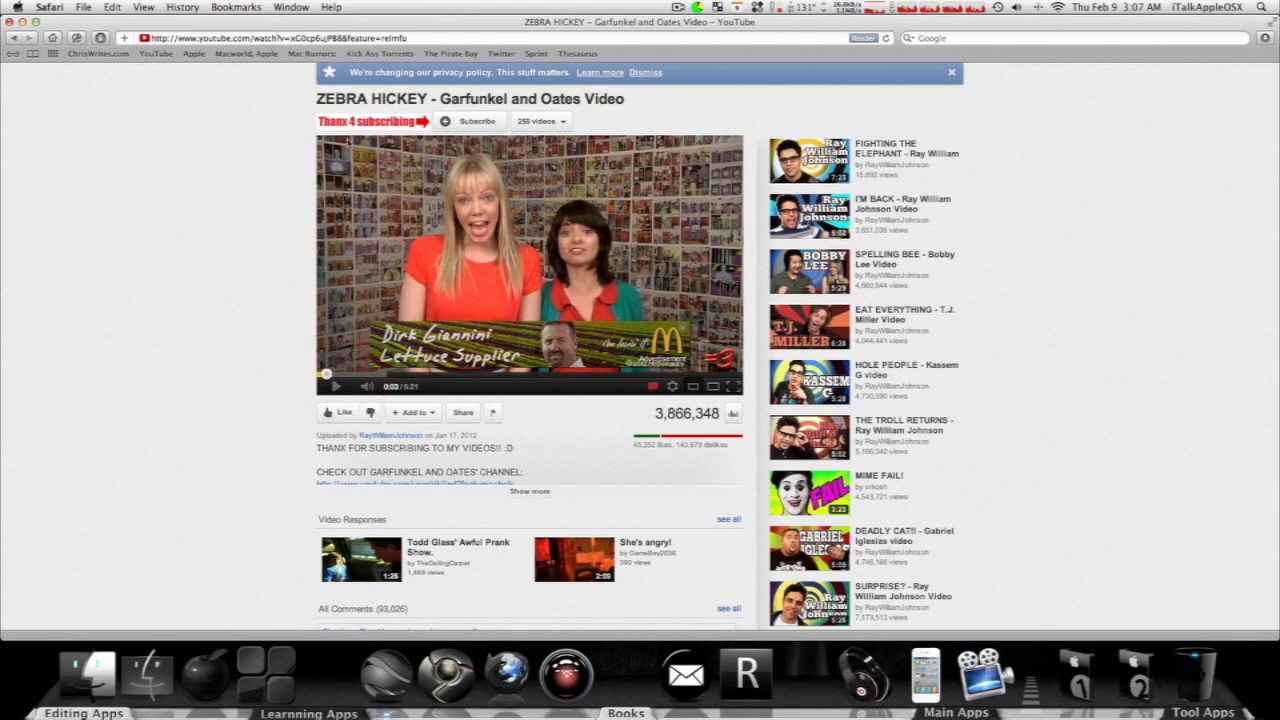
Browse MacRumors, read its Vonage VoIP calling app article, then go to the Google home page
{"action": "left_click", "coordinate": [327, 55]}
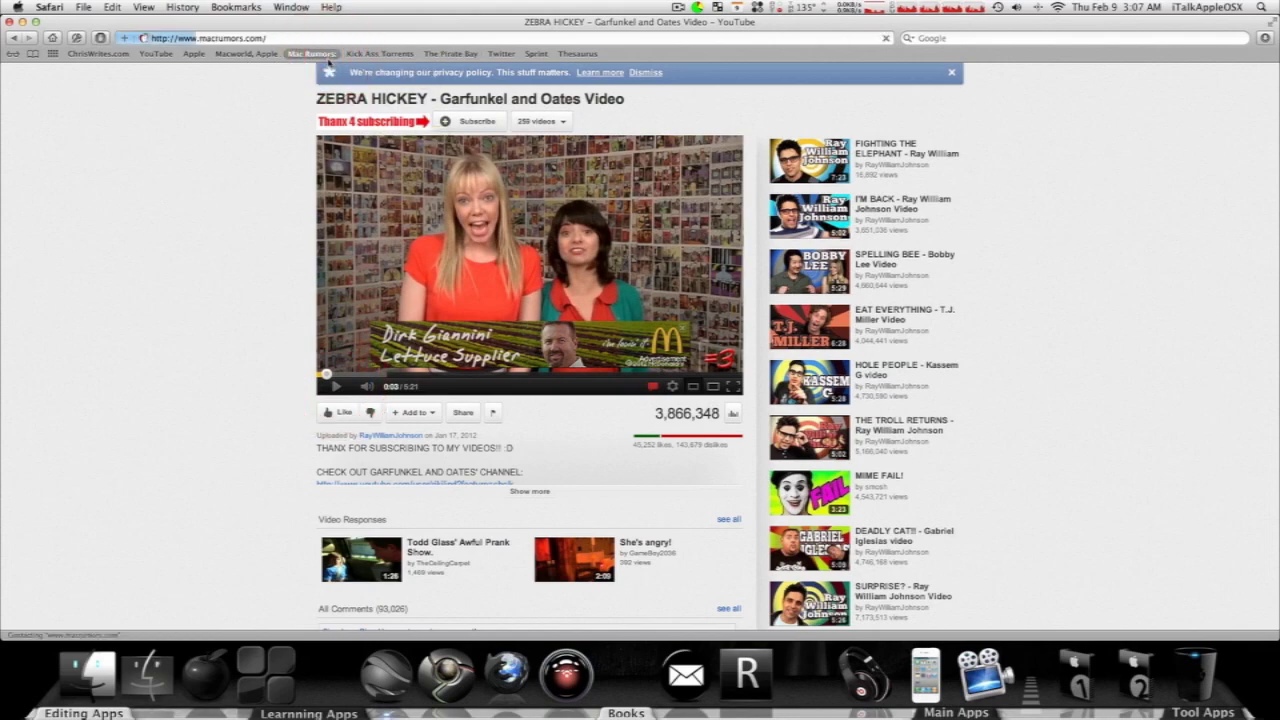
{"action": "scroll", "coordinate": [487, 280], "scroll_direction": "down", "scroll_amount": 10}
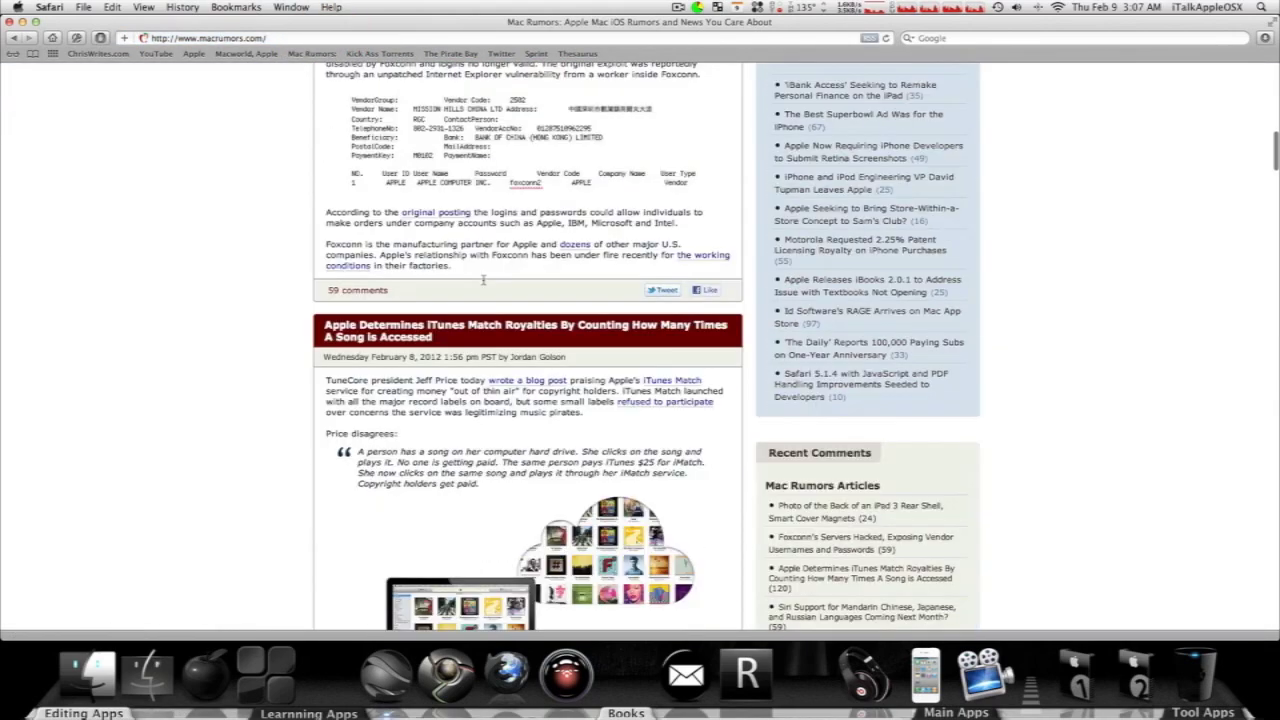
{"action": "scroll", "coordinate": [483, 280], "scroll_direction": "down", "scroll_amount": 15}
{"action": "scroll", "coordinate": [633, 257], "scroll_direction": "up", "scroll_amount": 15}
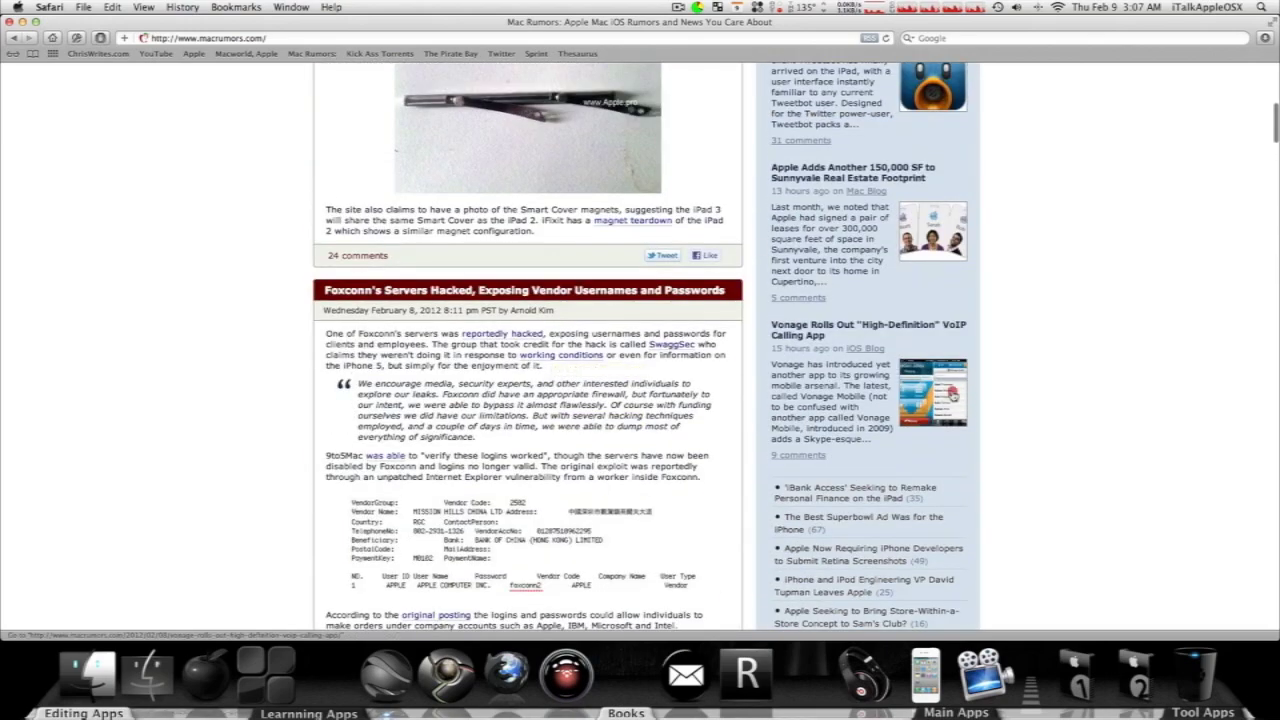
{"action": "left_click", "coordinate": [952, 393]}
{"action": "scroll", "coordinate": [483, 232], "scroll_direction": "down", "scroll_amount": 5}
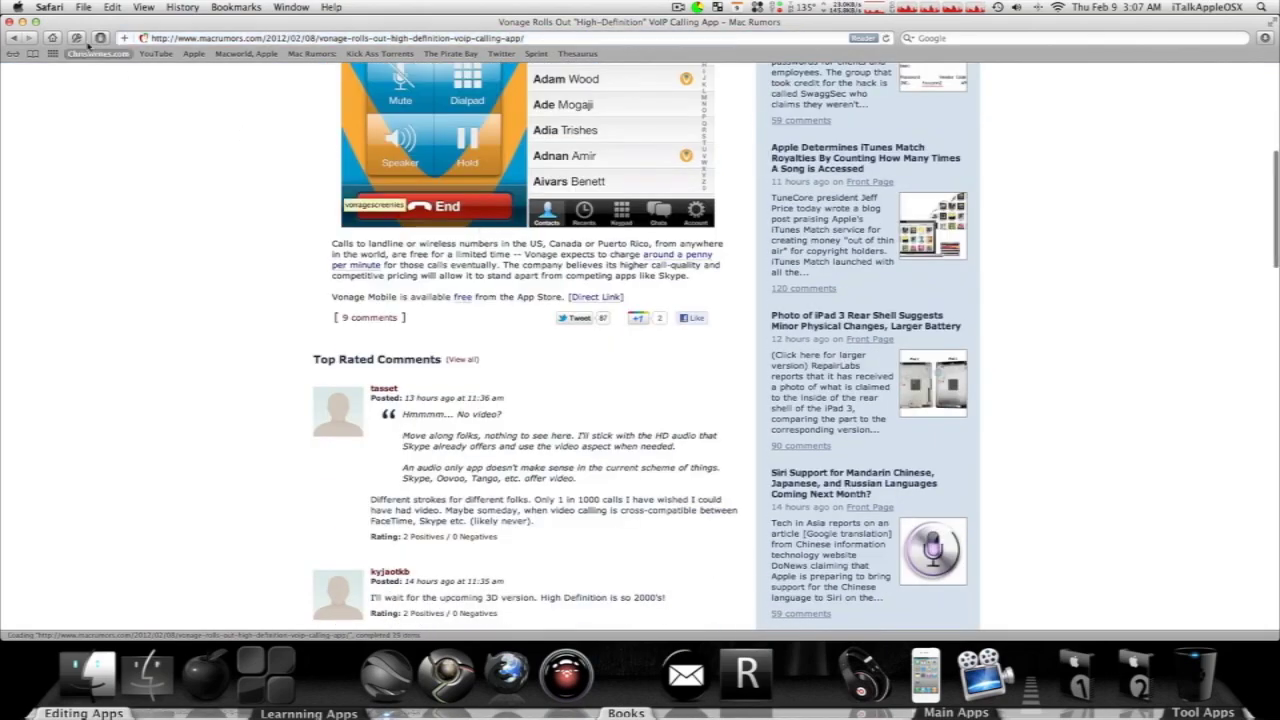
{"action": "left_click", "coordinate": [52, 37]}
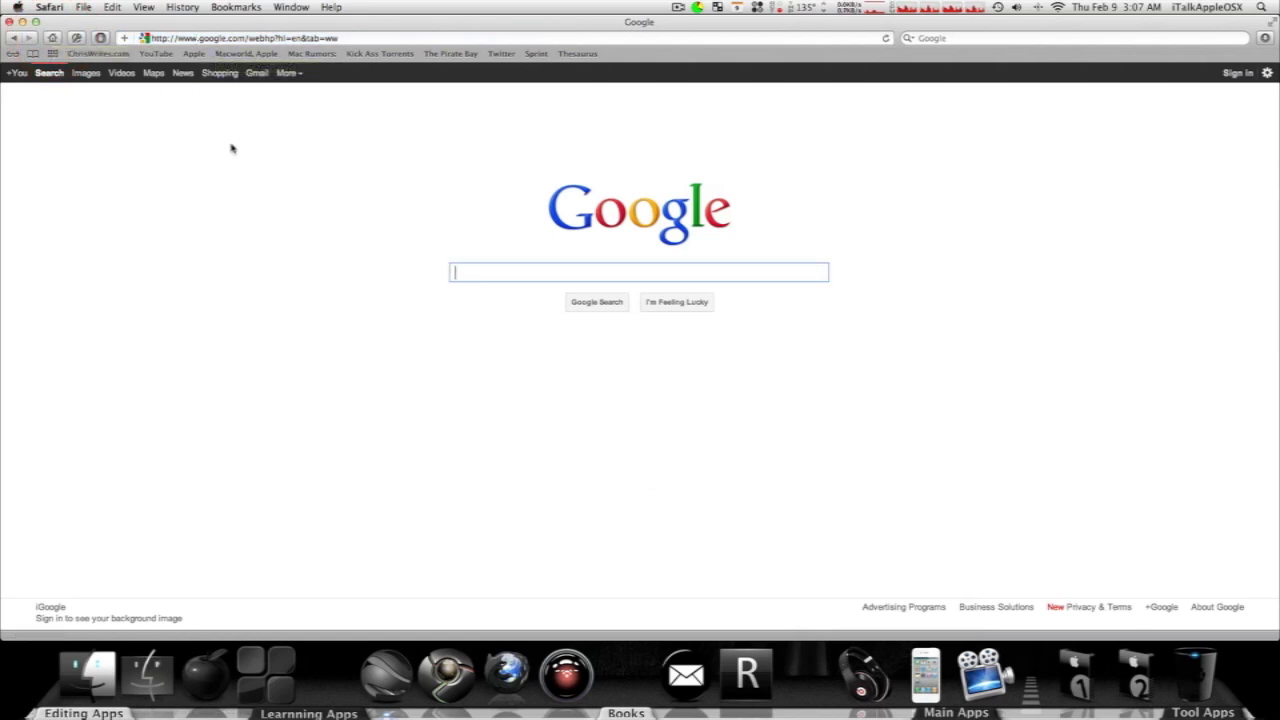
Remove all website data in Preferences > Privacy, leaving 2 sites, and close Preferences
{"action": "key", "text": "super+comma"}
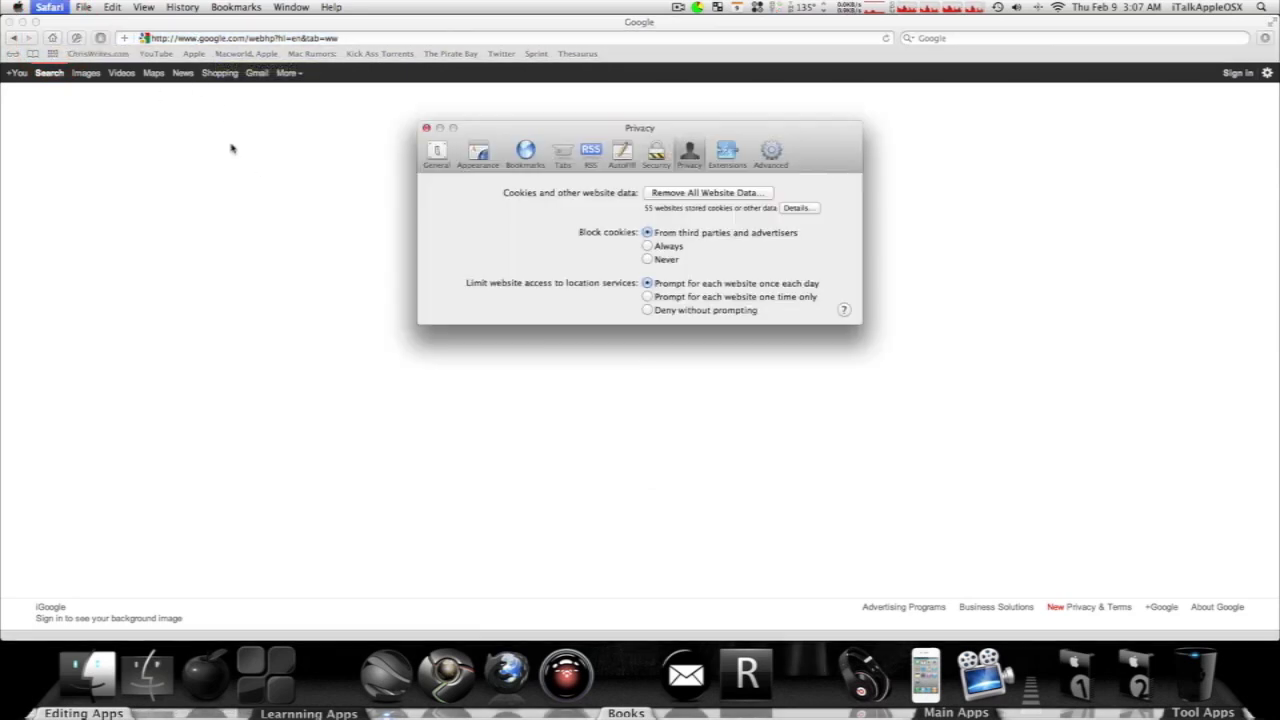
{"action": "left_click", "coordinate": [622, 211]}
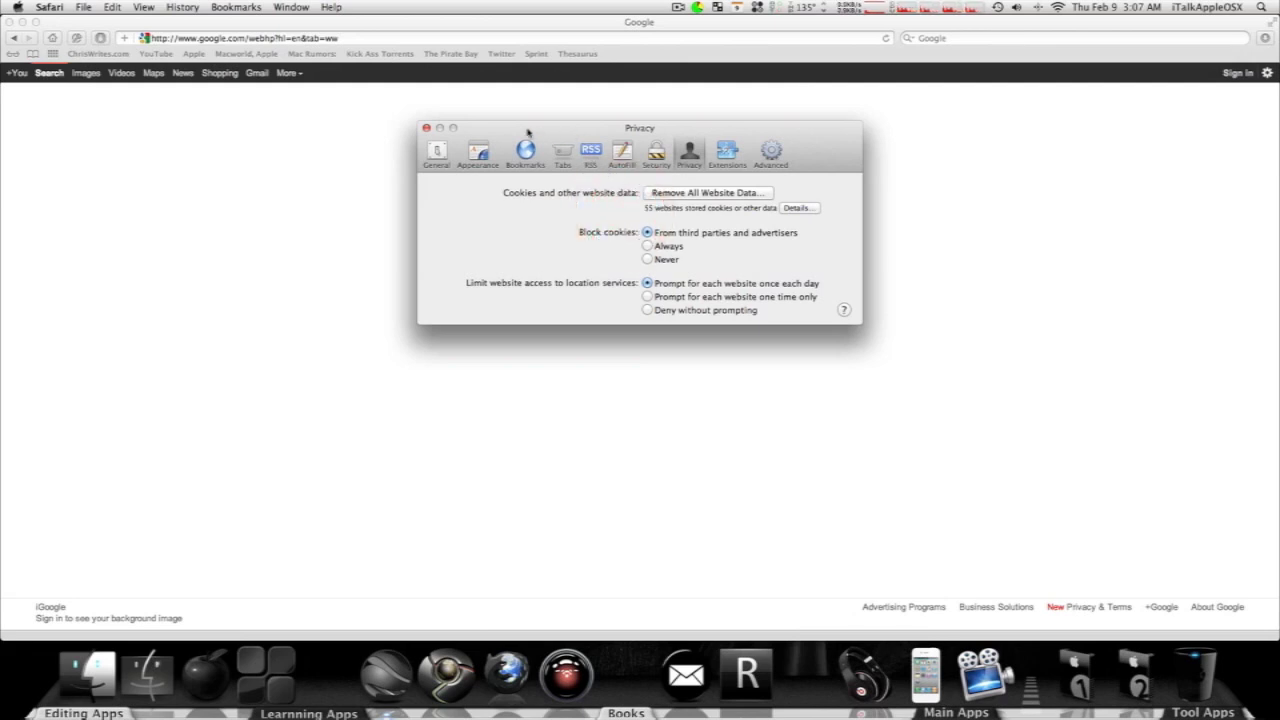
{"action": "left_click", "coordinate": [727, 194]}
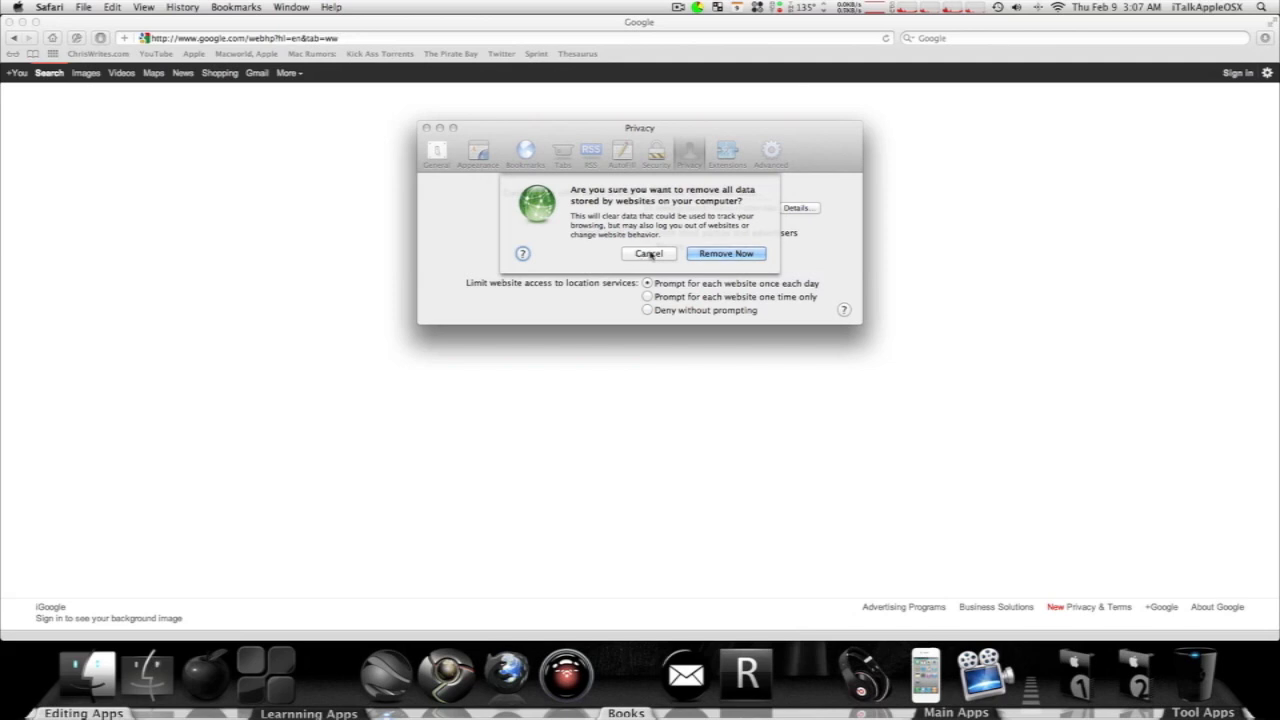
{"action": "left_click", "coordinate": [726, 254]}
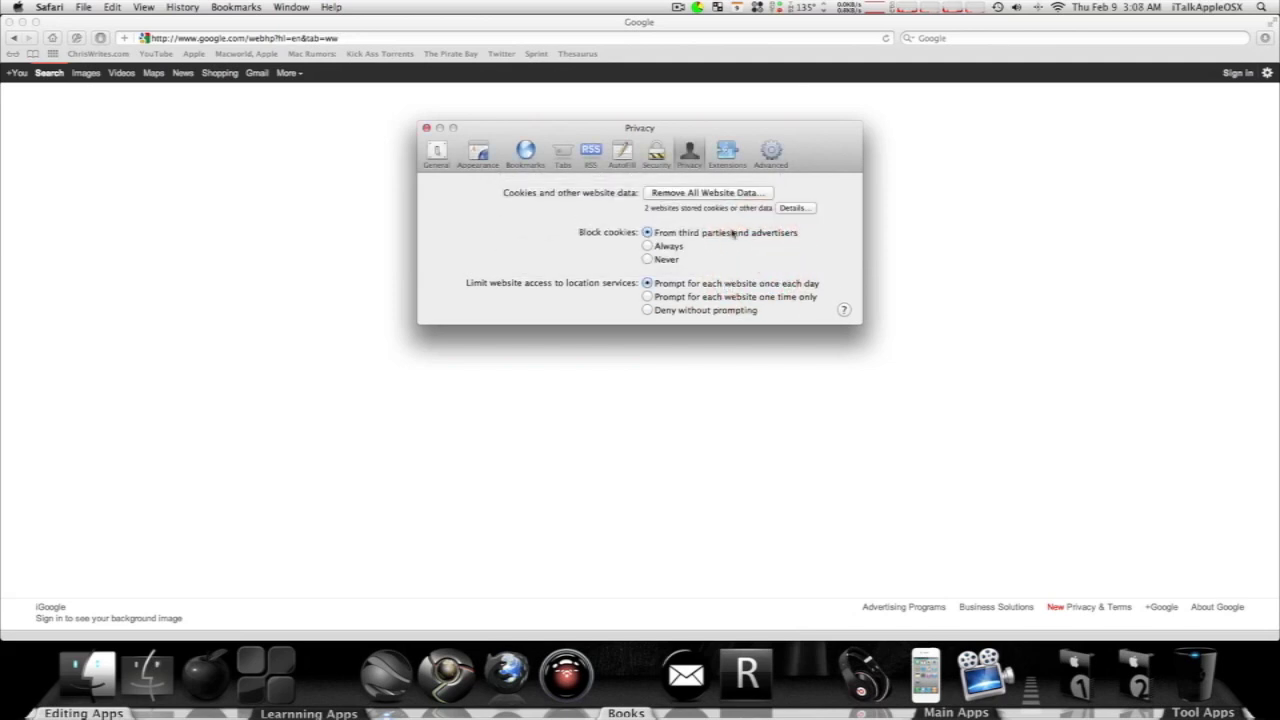
{"action": "left_click", "coordinate": [428, 130]}
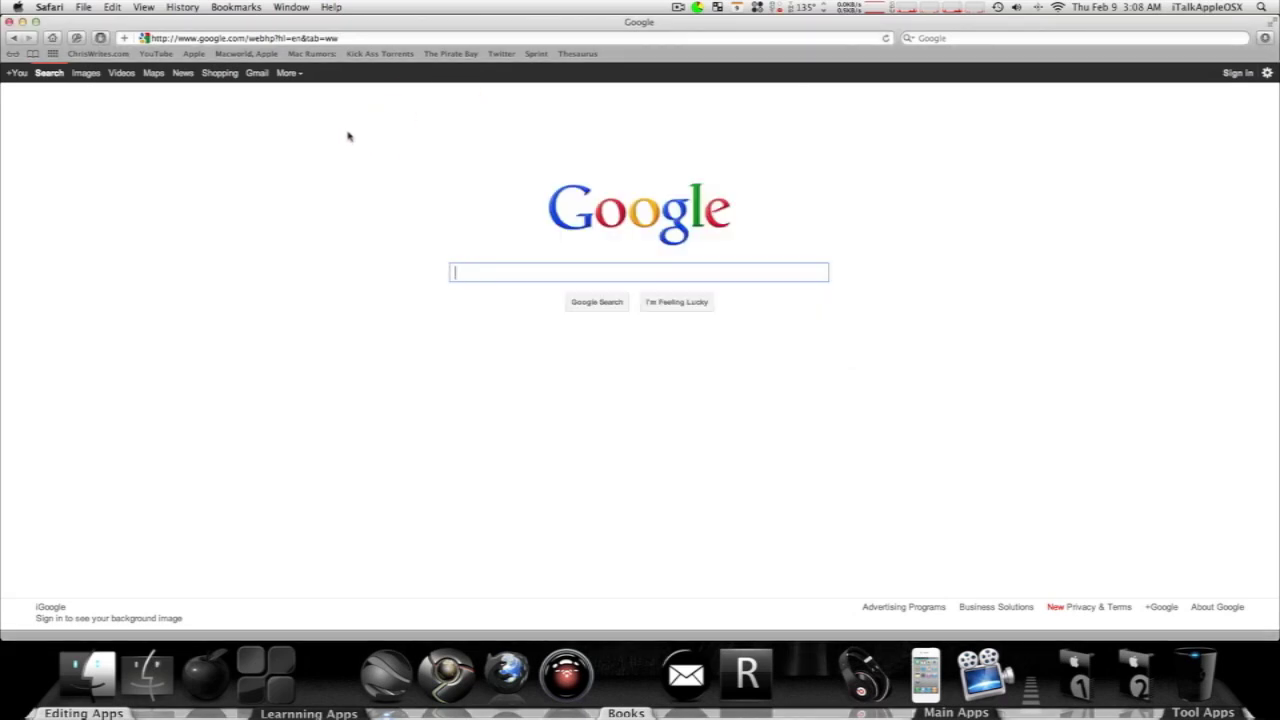
Clear the entire browsing history via History > Clear History
{"action": "left_click", "coordinate": [183, 7]}
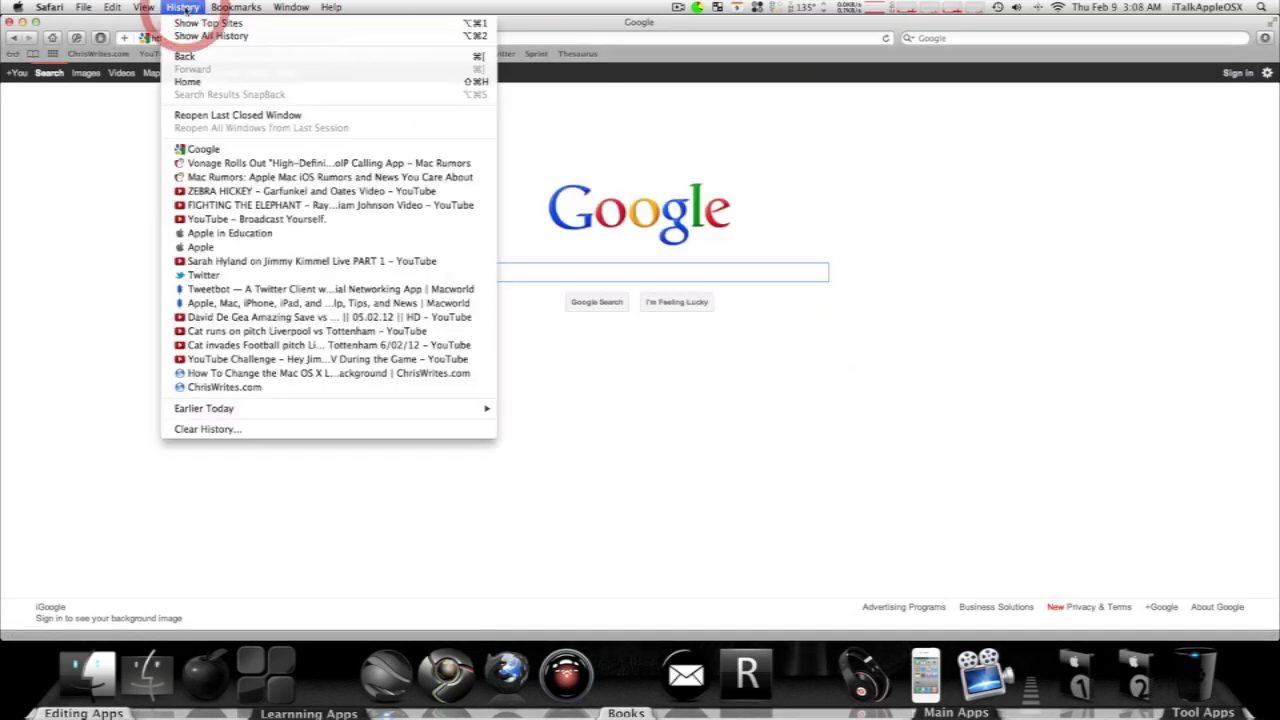
{"action": "left_click", "coordinate": [256, 431]}
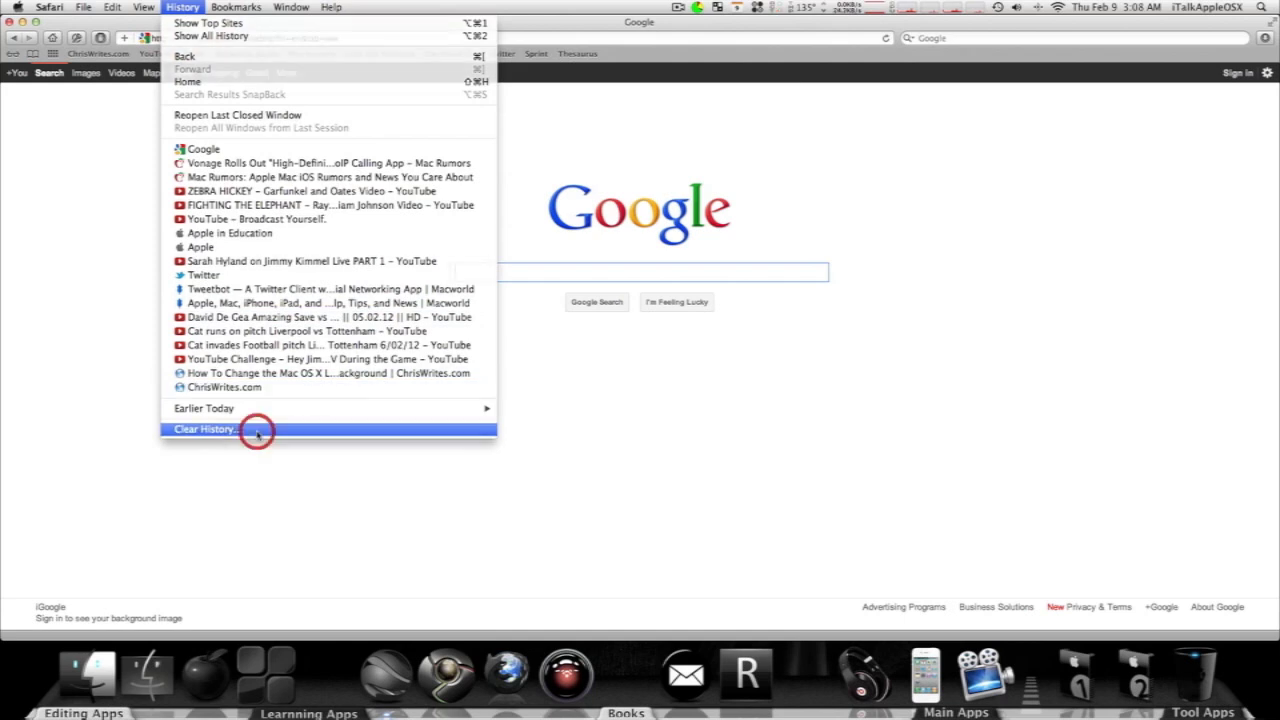
{"action": "left_click", "coordinate": [740, 236]}
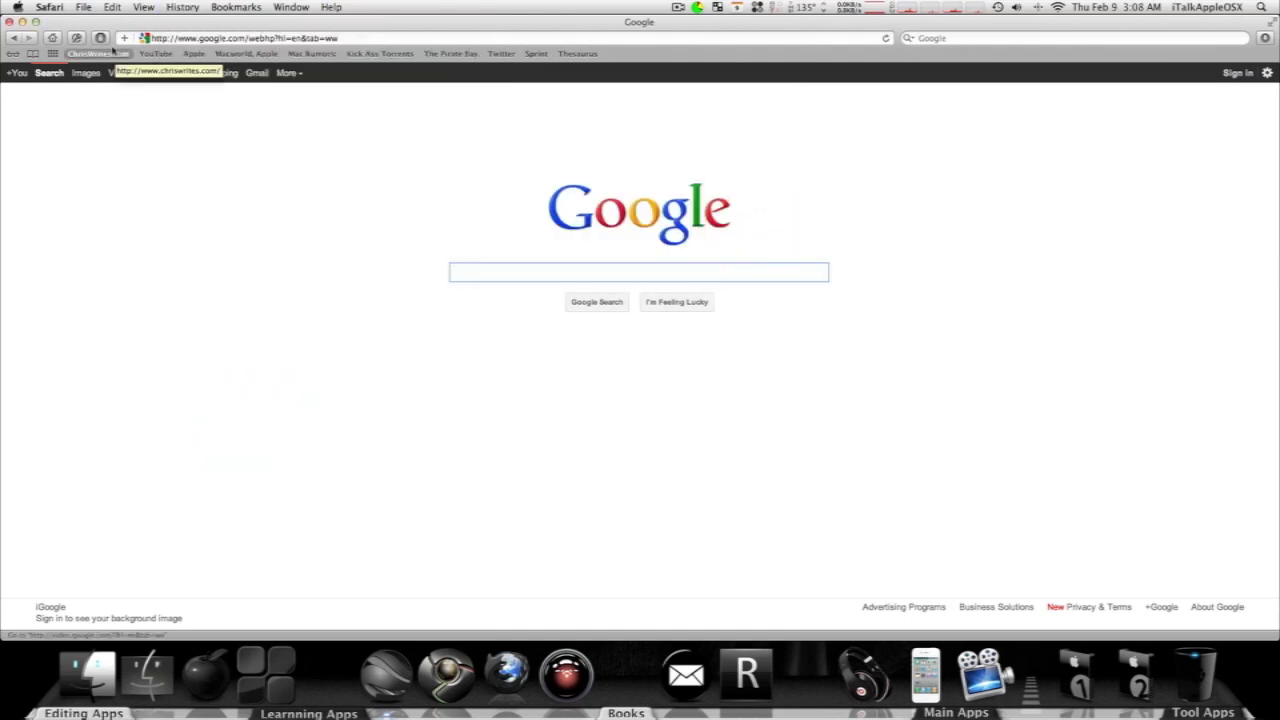
Empty Safari's cache via Safari > Empty Cache and confirm
{"action": "left_click", "coordinate": [50, 7]}
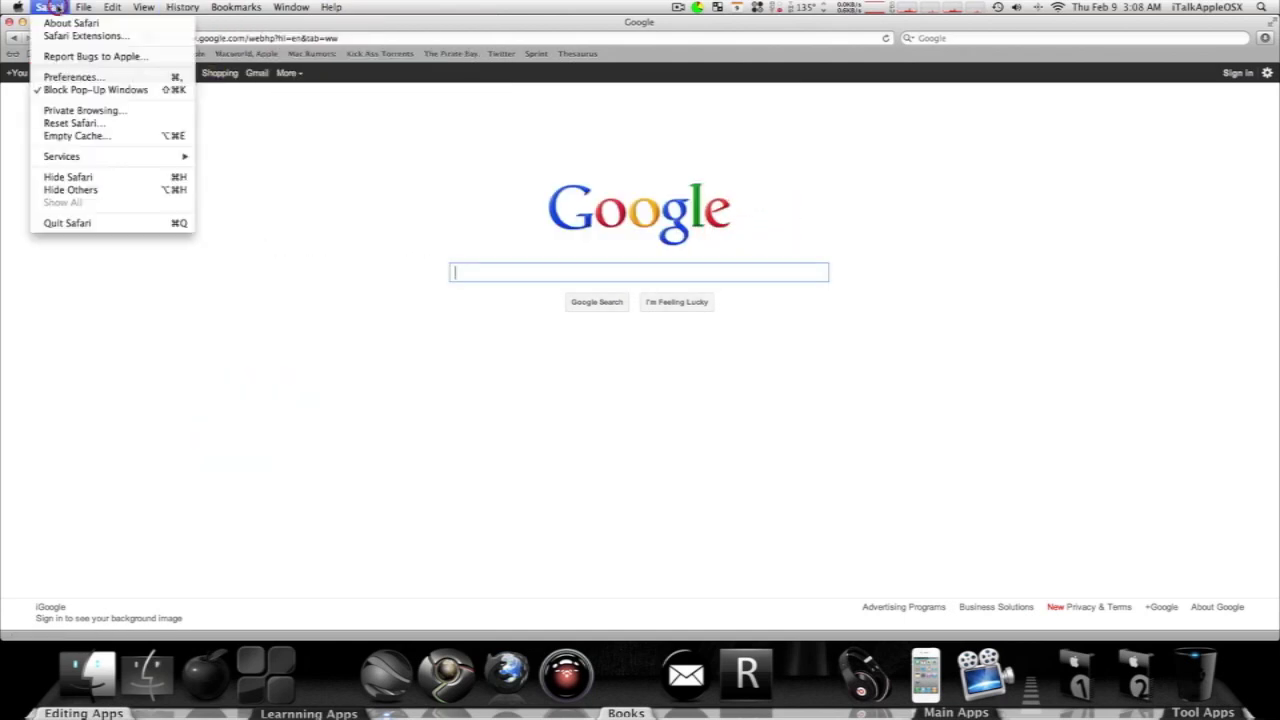
{"action": "left_click", "coordinate": [112, 138]}
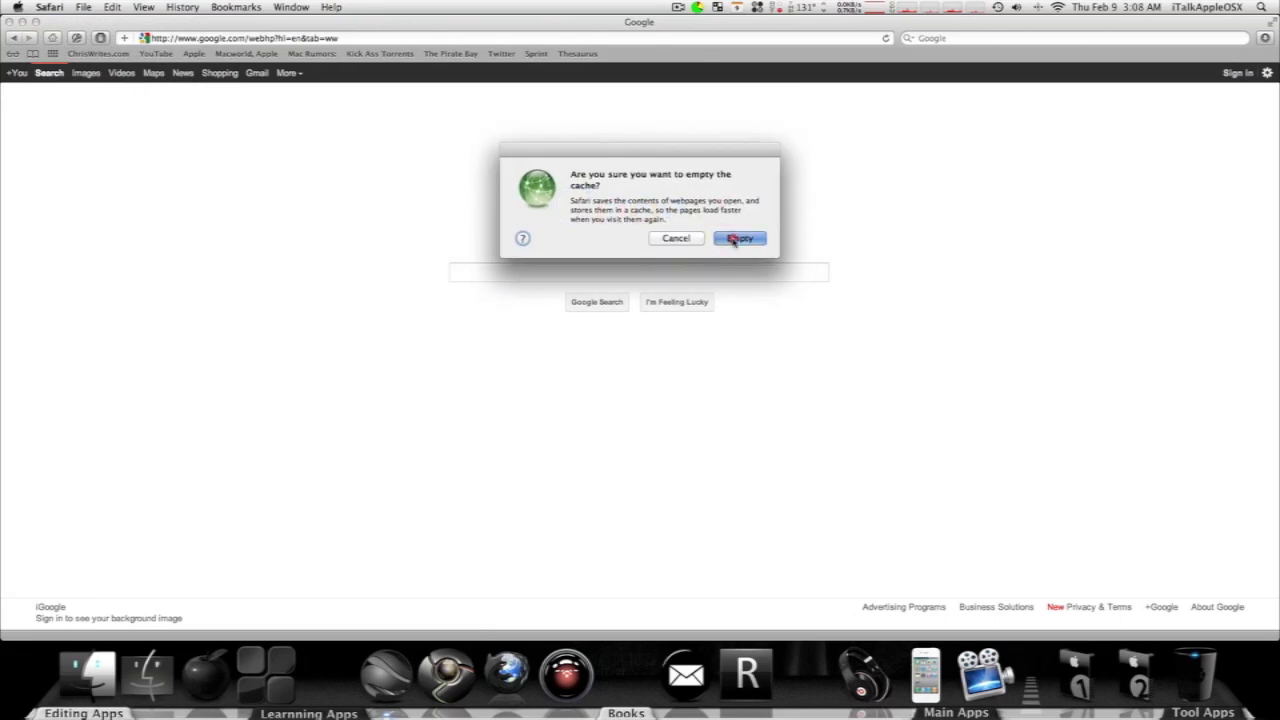
{"action": "left_click", "coordinate": [739, 238]}
{"action": "left_click", "coordinate": [424, 163]}
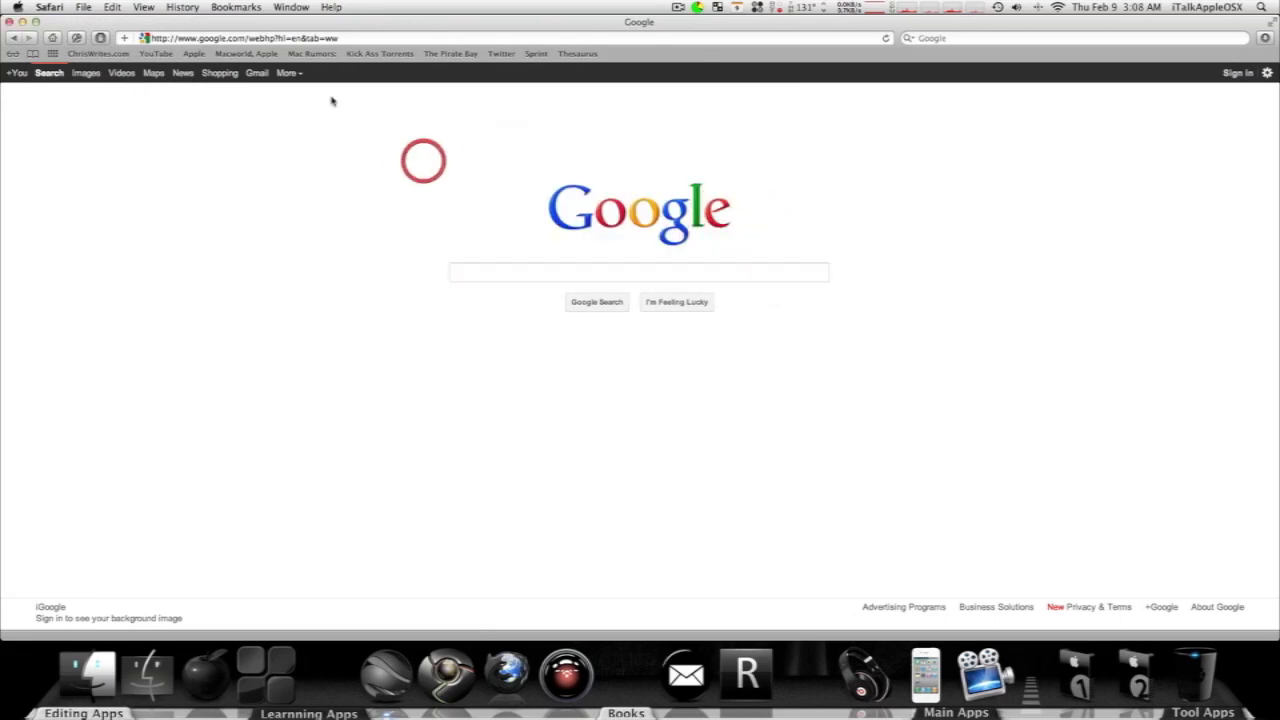
Return to YouTube and open the RICK ROSS - YELLA DIAMONDS (OFFICIAL VIDEO) page
{"action": "left_click", "coordinate": [150, 54]}
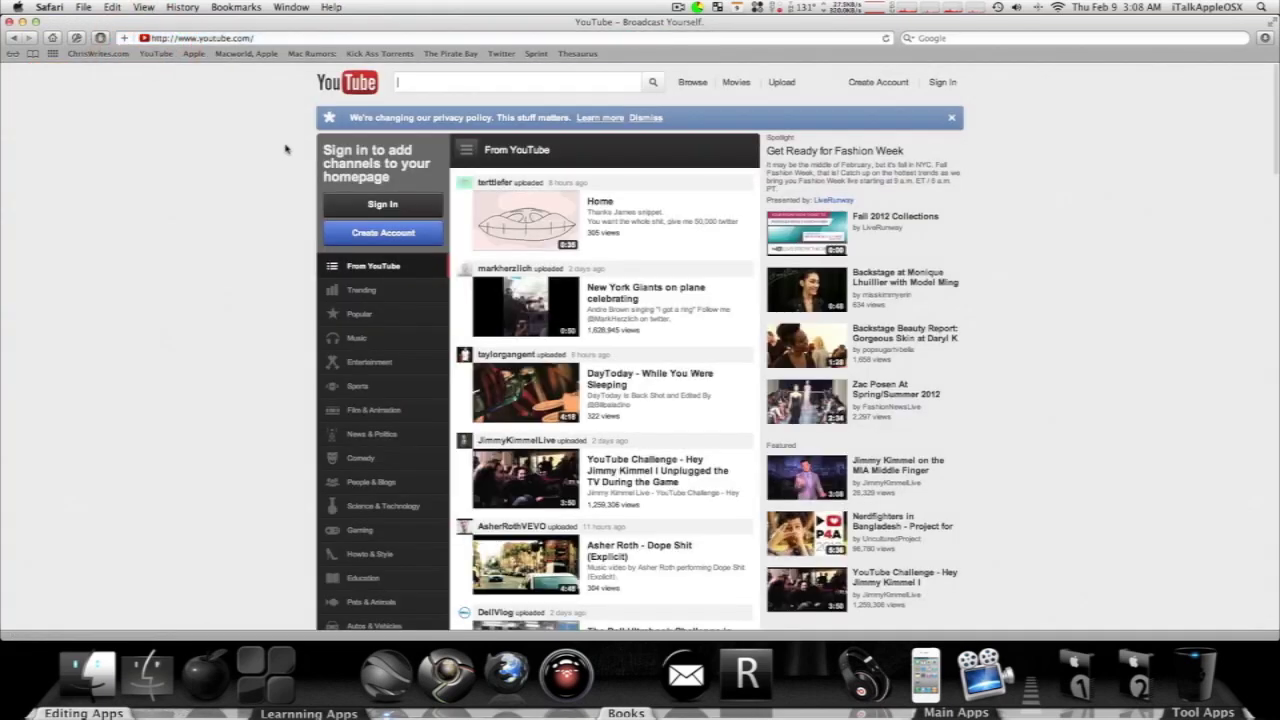
{"action": "scroll", "coordinate": [285, 148], "scroll_direction": "down", "scroll_amount": 10}
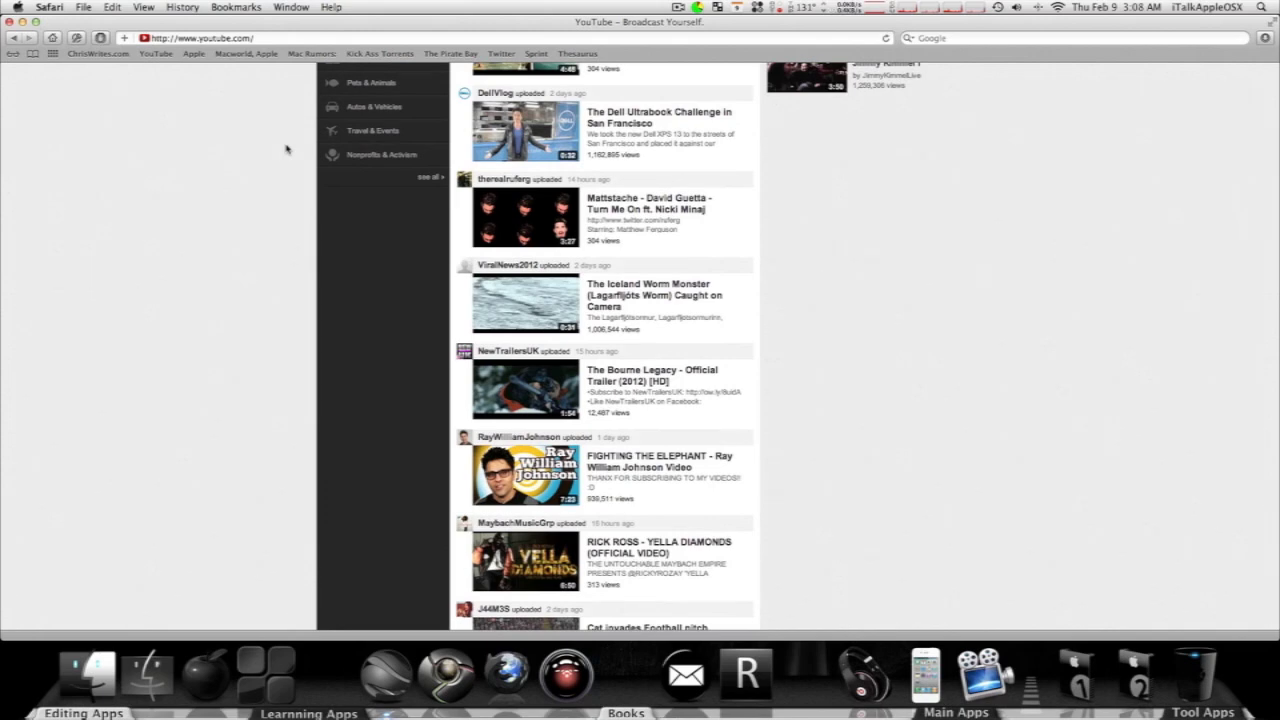
{"action": "scroll", "coordinate": [286, 149], "scroll_direction": "down", "scroll_amount": 7}
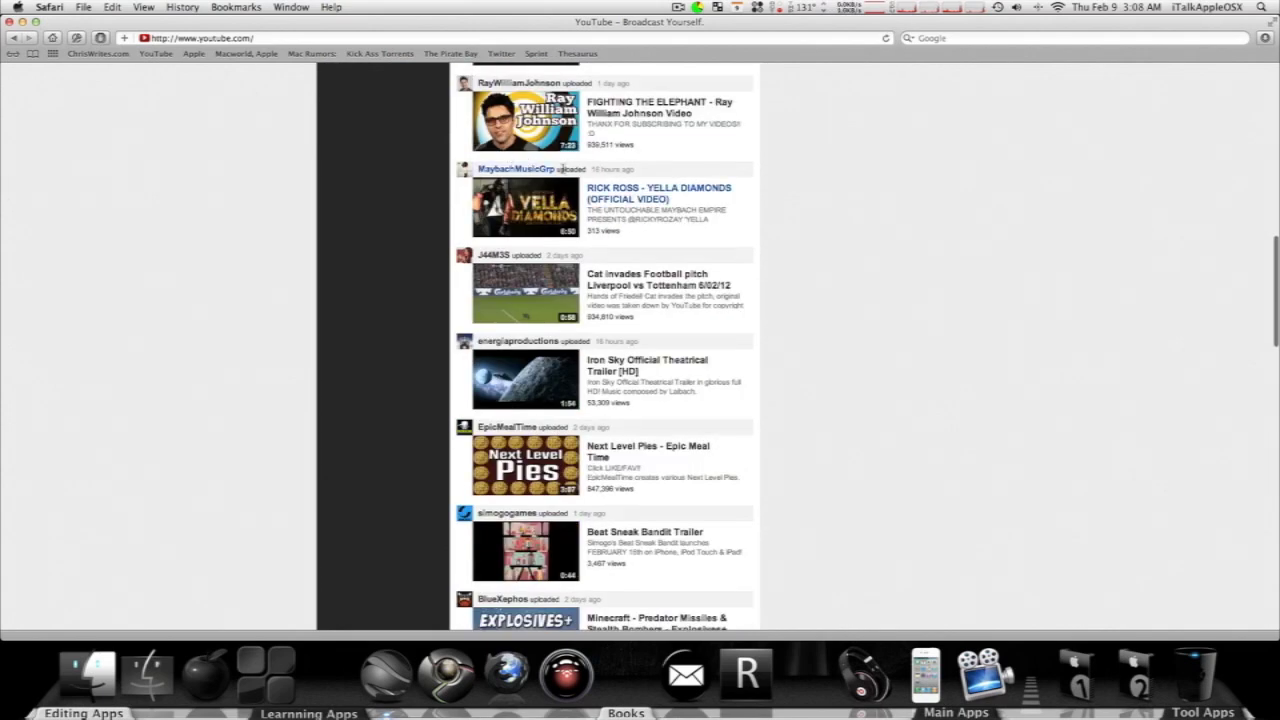
{"action": "left_click", "coordinate": [630, 193]}
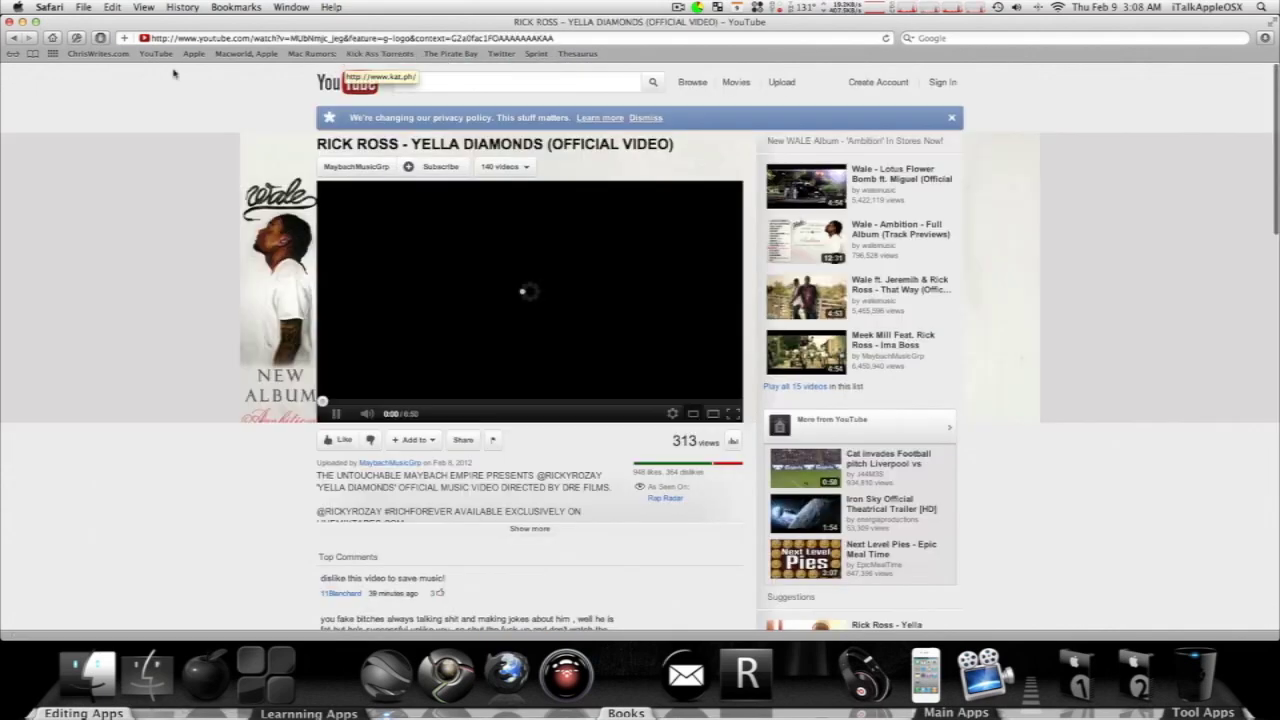
{"action": "left_click", "coordinate": [134, 77]}
{"action": "key", "text": "super+h"}
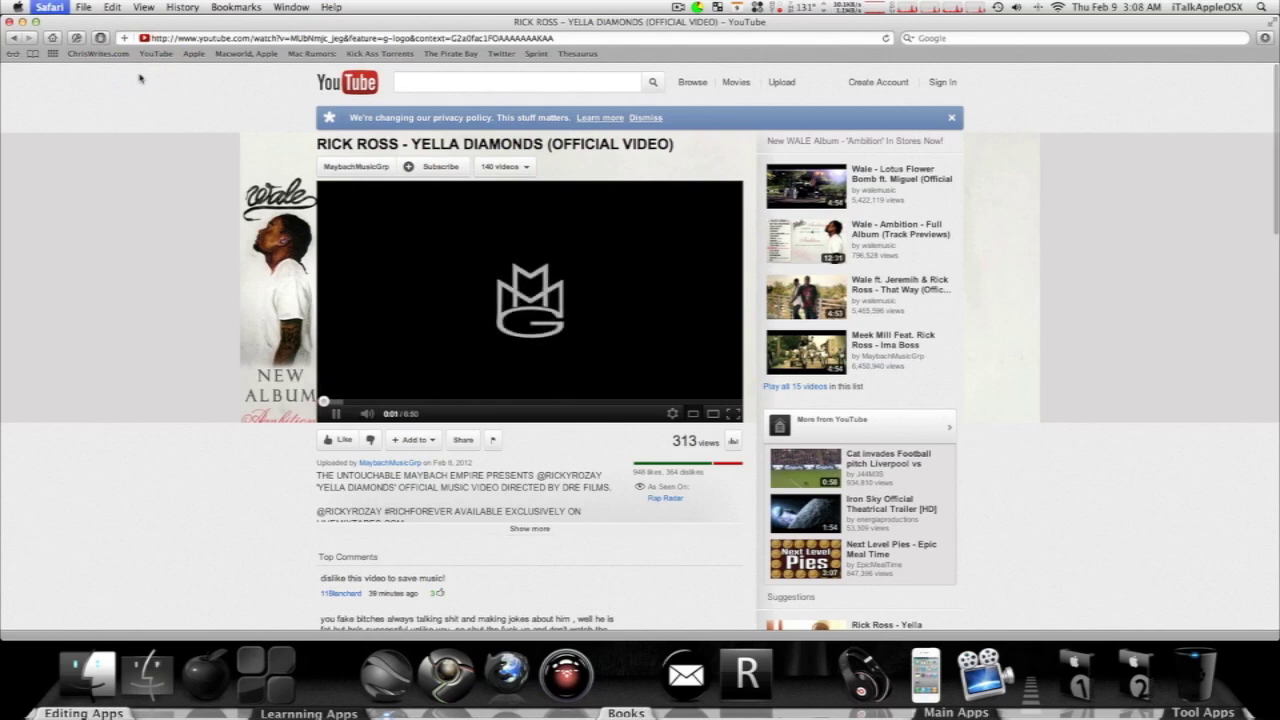
{"action": "left_click", "coordinate": [386, 672]}
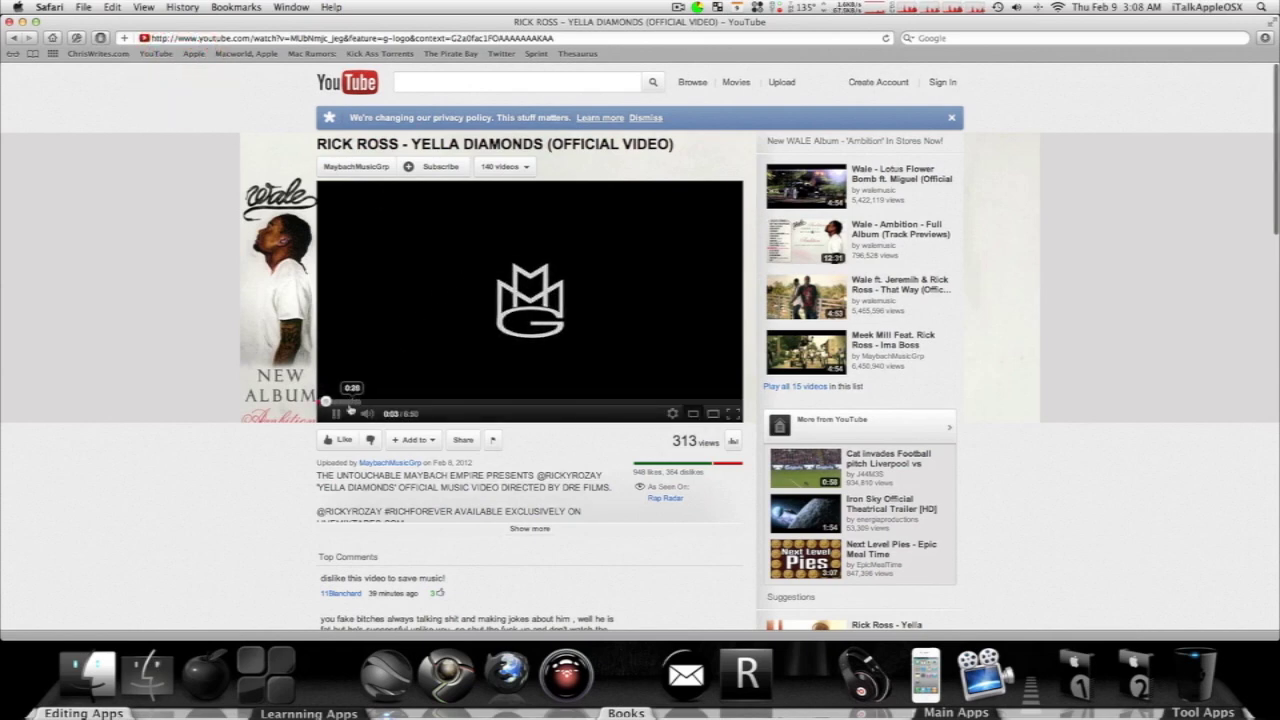
Skip ahead in the Yella Diamonds video, then open another upload of the same song
{"action": "scroll", "coordinate": [396, 312], "scroll_direction": "down", "scroll_amount": 5}
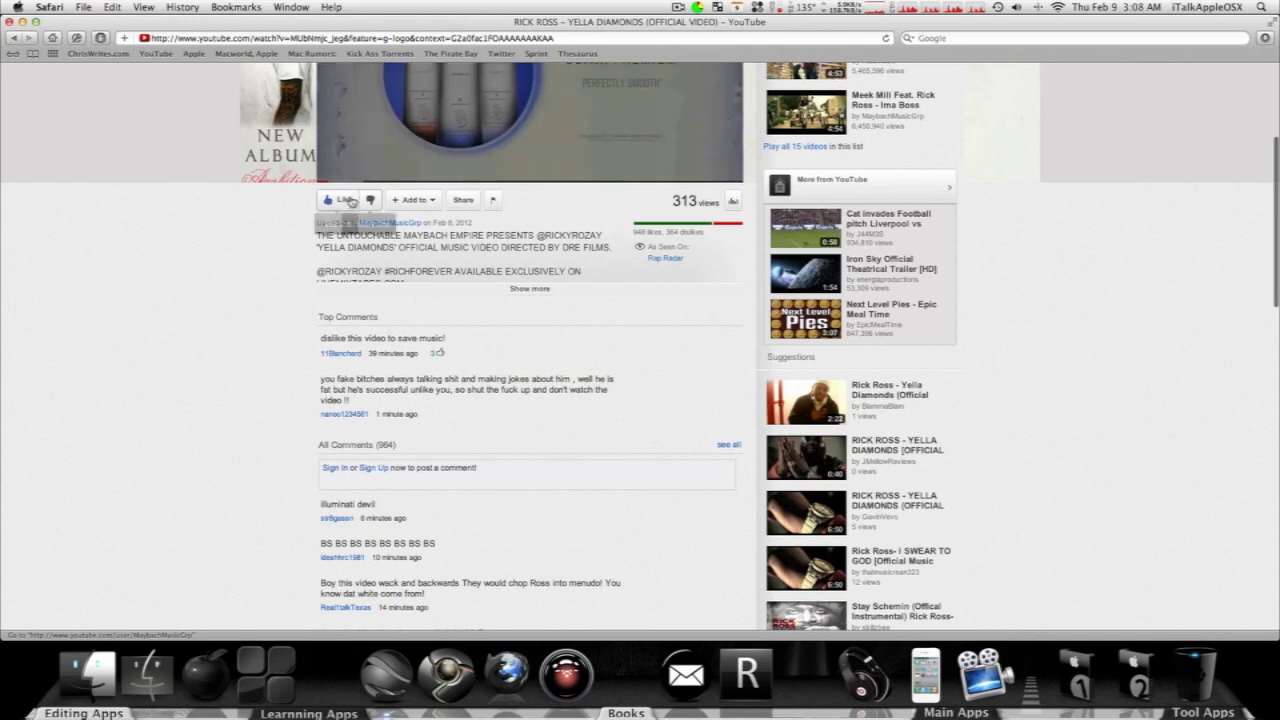
{"action": "left_click", "coordinate": [353, 167]}
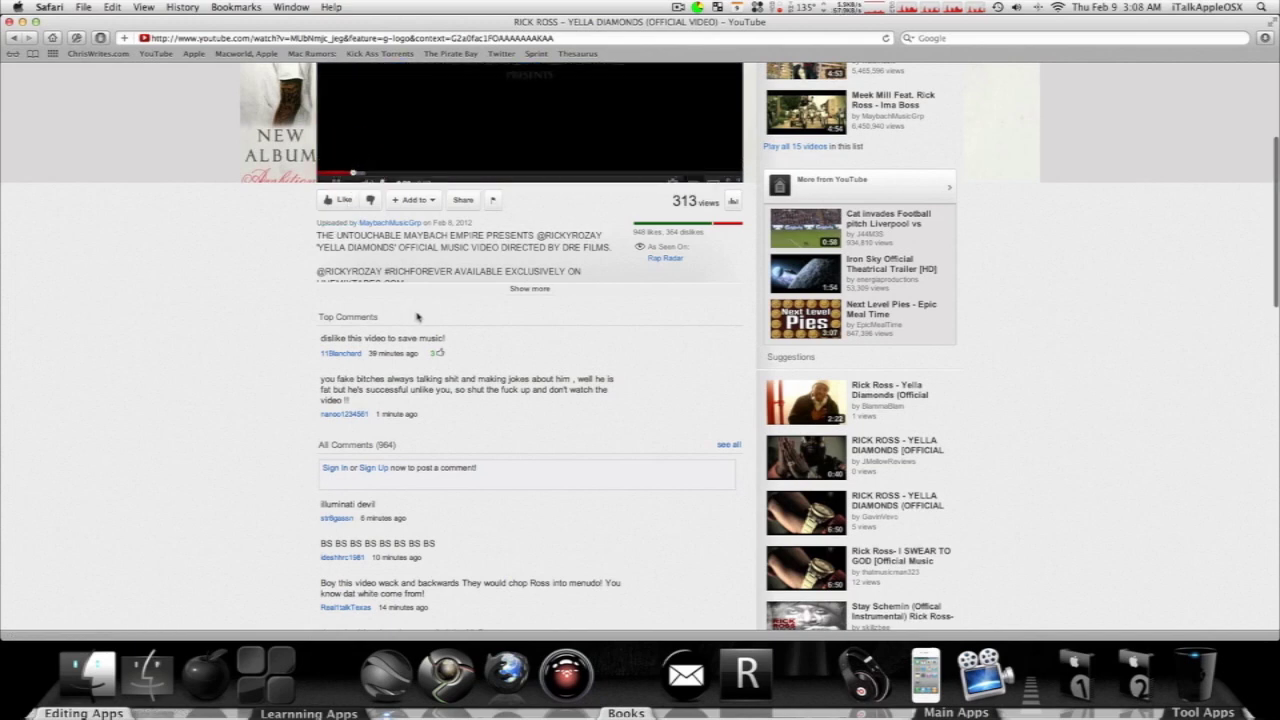
{"action": "scroll", "coordinate": [747, 470], "scroll_direction": "down", "scroll_amount": 5}
{"action": "left_click", "coordinate": [888, 463]}
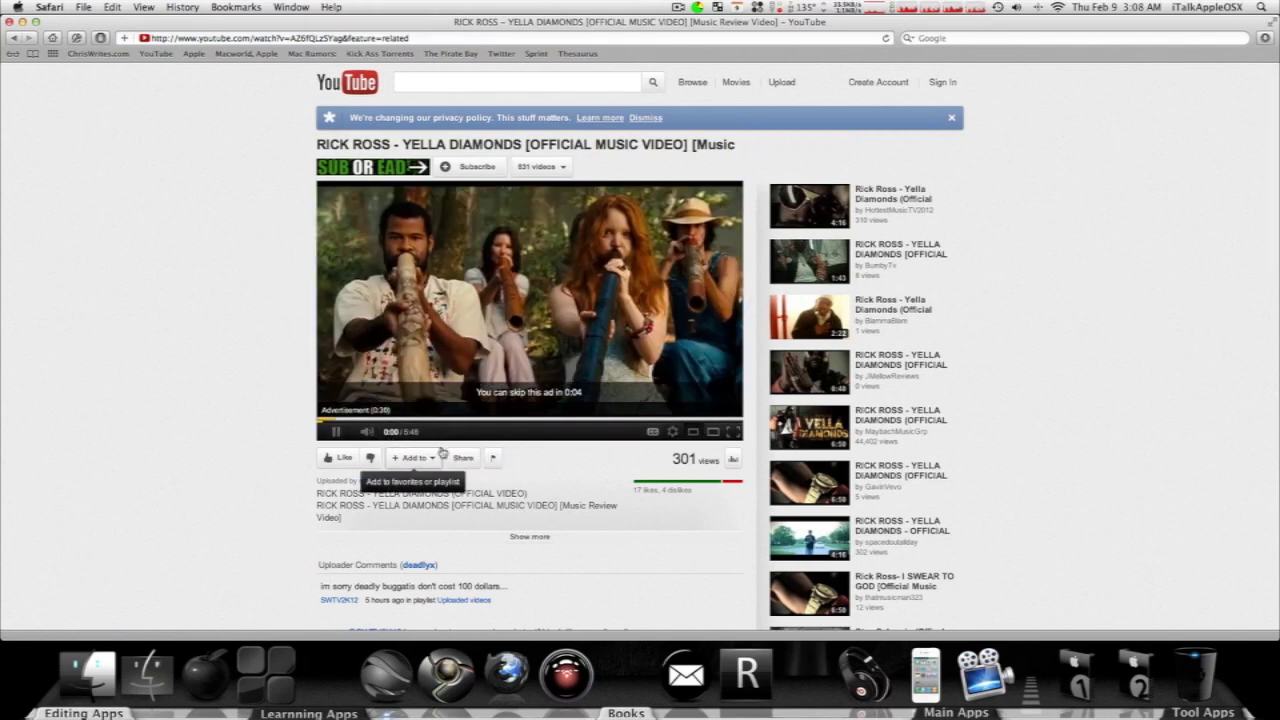
Play the iPhone 4S "Siri, Snow Today" TV ad on apple.com, then return to the Google home page
{"action": "scroll", "coordinate": [443, 452], "scroll_direction": "up", "scroll_amount": 1}
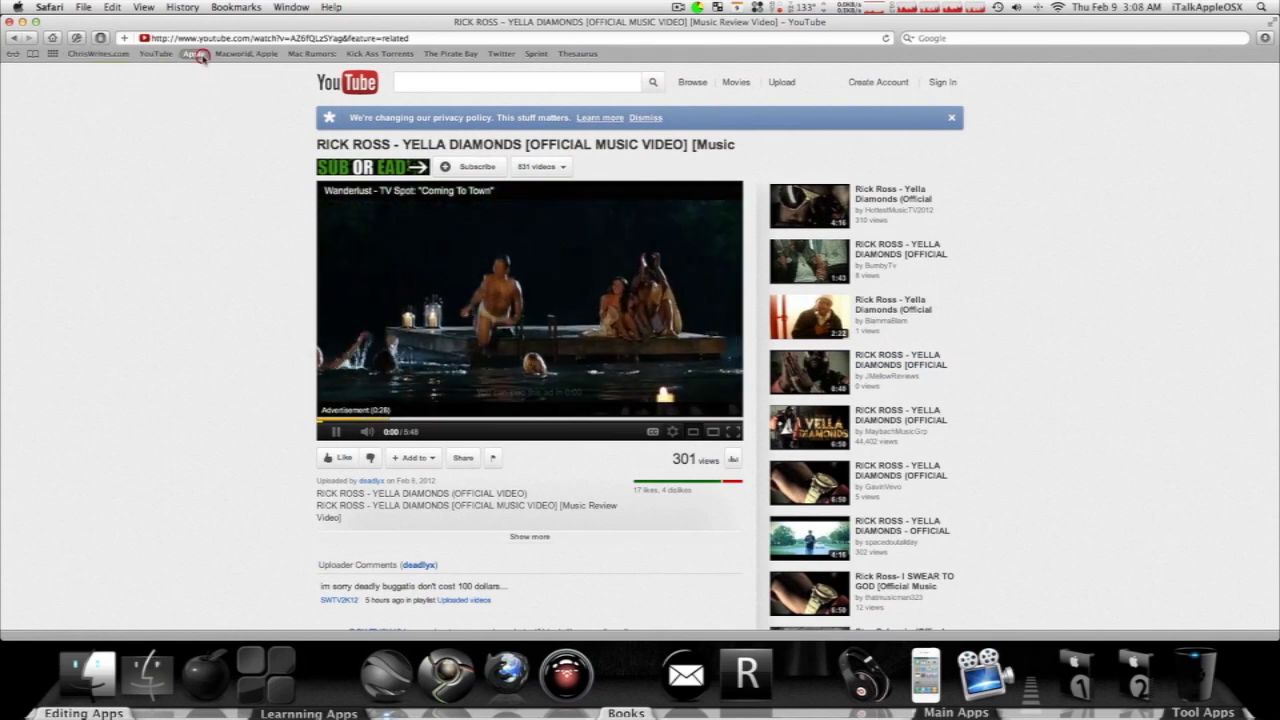
{"action": "left_click", "coordinate": [197, 54]}
{"action": "scroll", "coordinate": [770, 232], "scroll_direction": "down", "scroll_amount": 3}
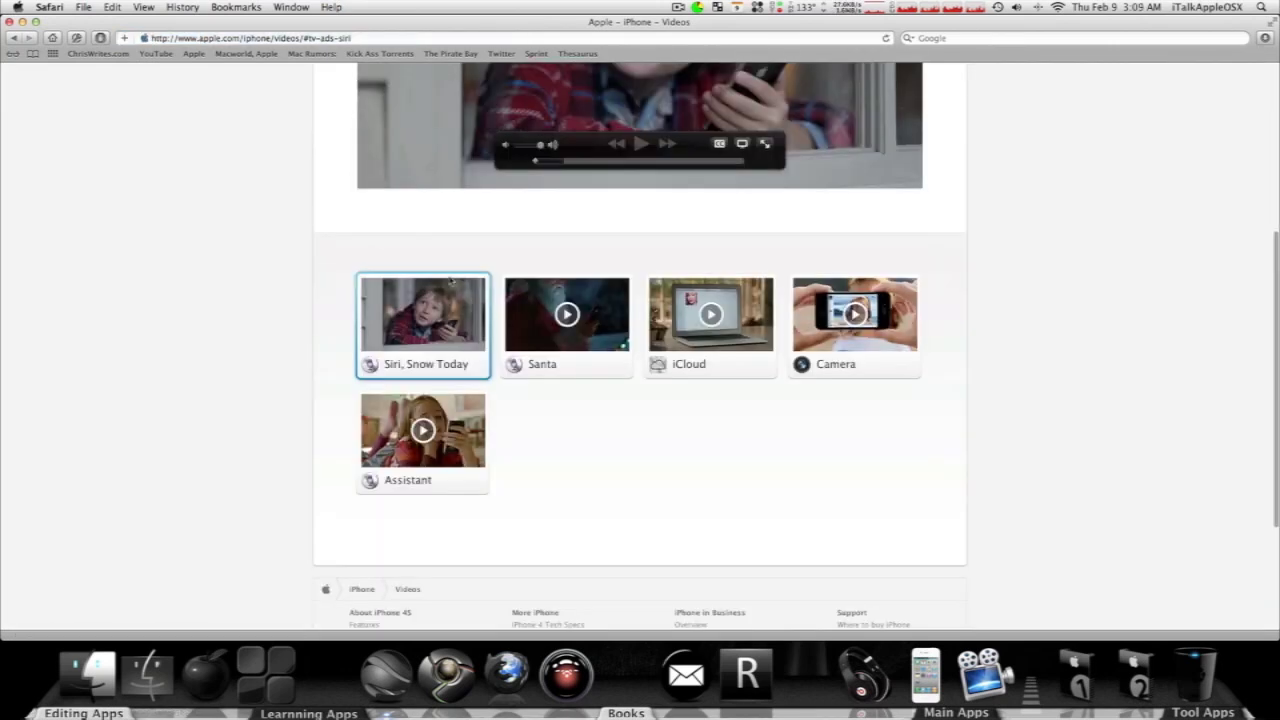
{"action": "scroll", "coordinate": [470, 294], "scroll_direction": "up", "scroll_amount": 7}
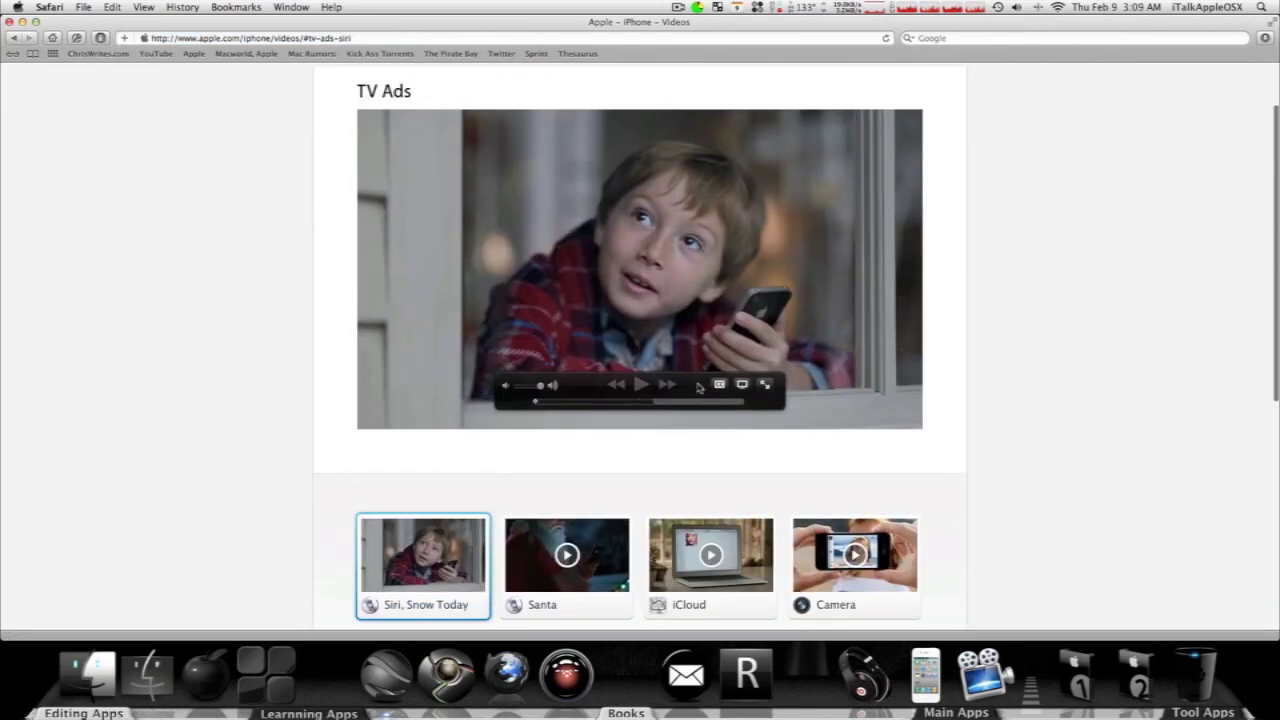
{"action": "left_click", "coordinate": [643, 390]}
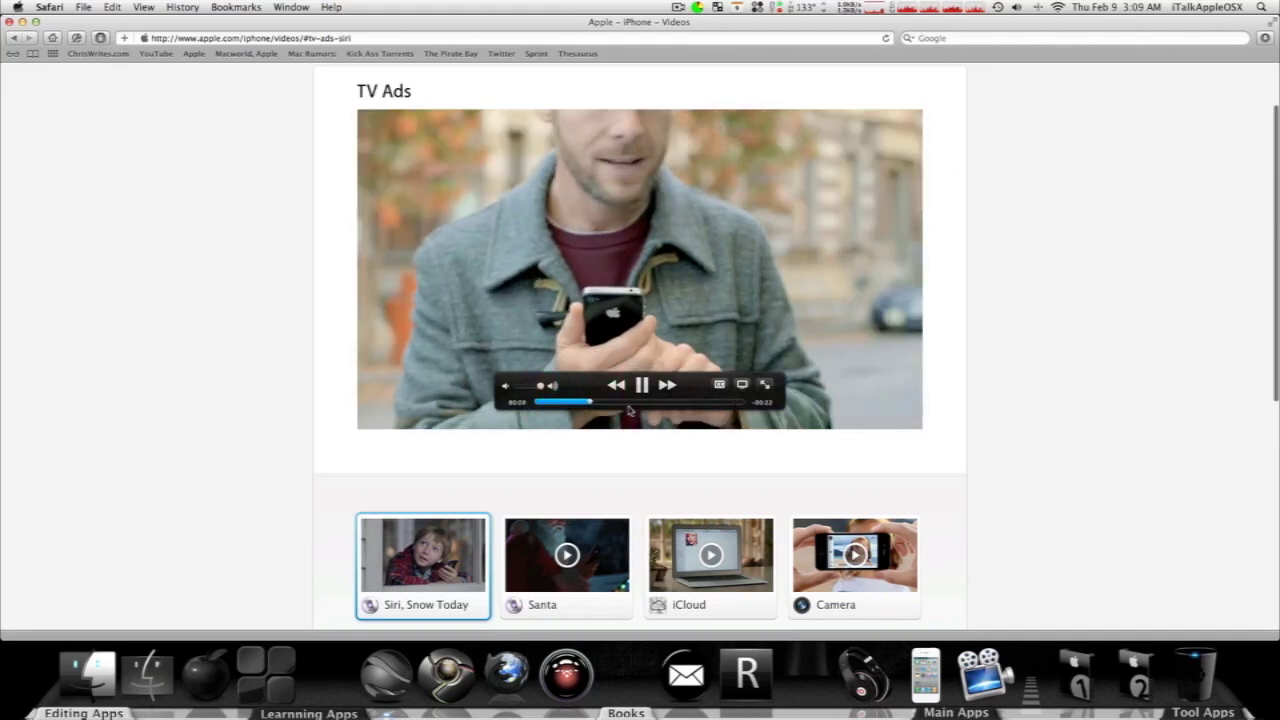
{"action": "scroll", "coordinate": [512, 328], "scroll_direction": "up", "scroll_amount": 3}
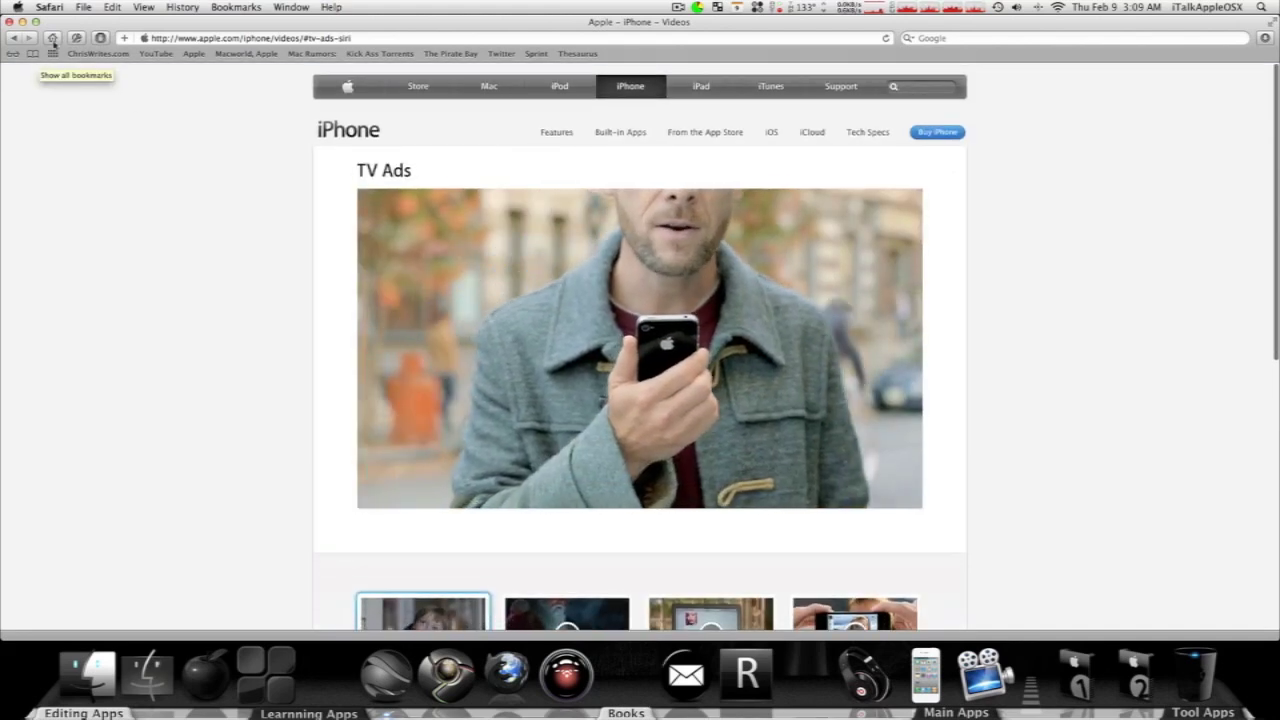
{"action": "left_click", "coordinate": [53, 38]}
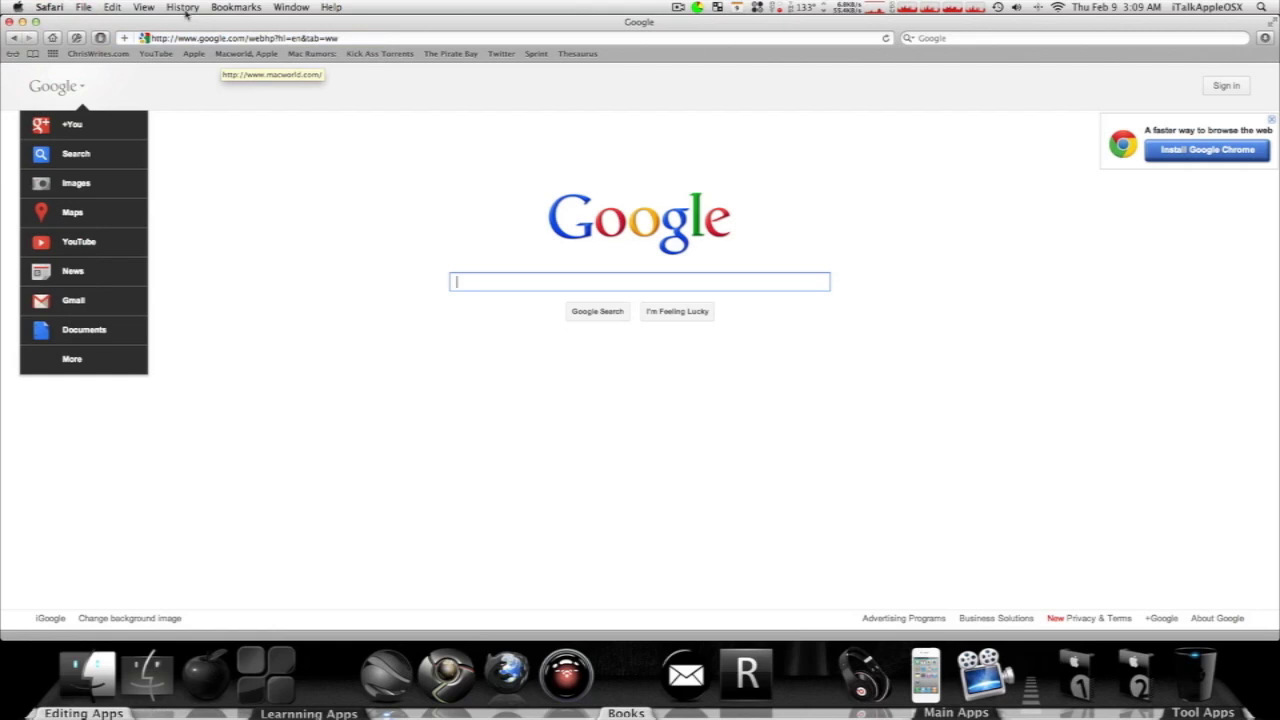
Review the list of websites with stored data in Safari's Privacy preferences
{"action": "left_click", "coordinate": [57, 8]}
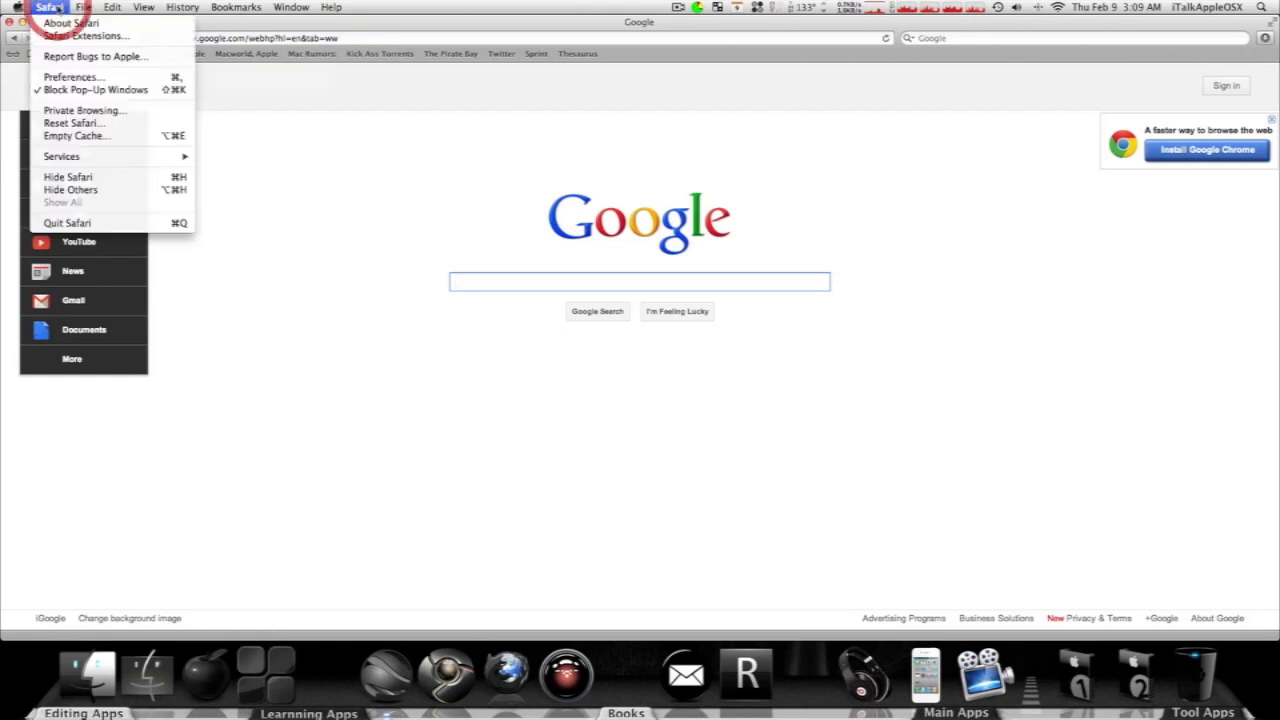
{"action": "left_click", "coordinate": [66, 78]}
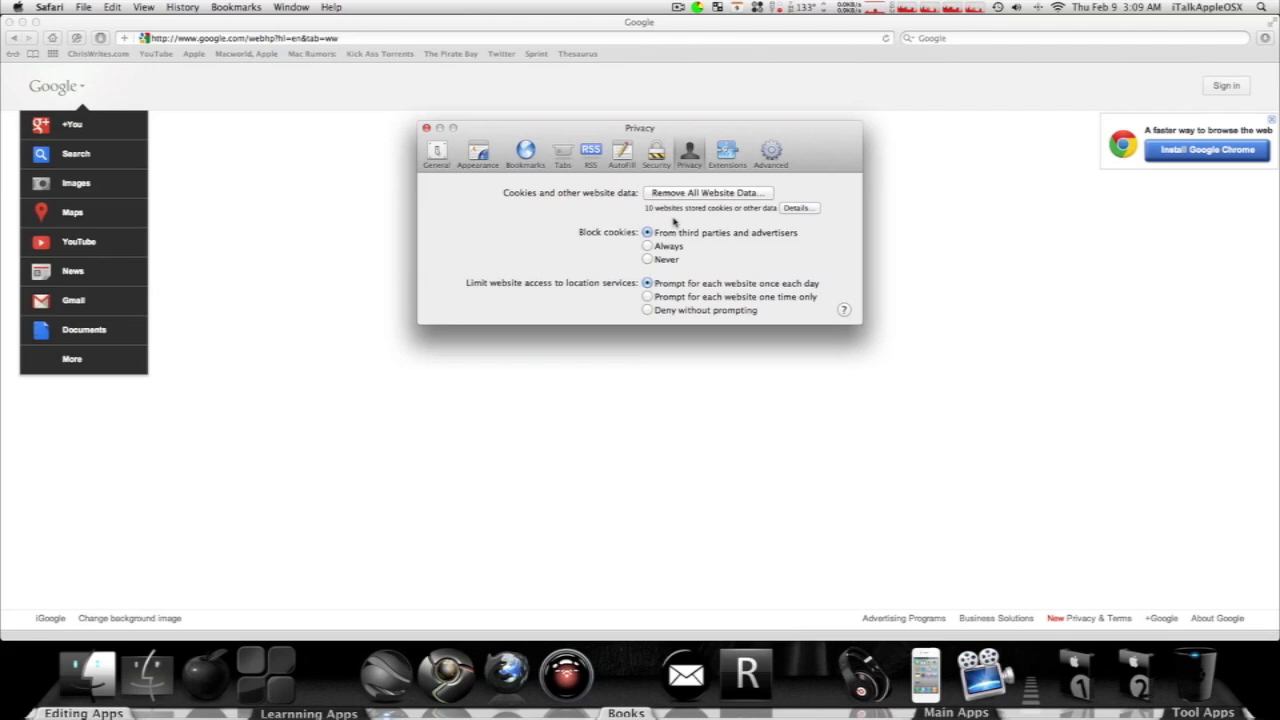
{"action": "left_click", "coordinate": [796, 208]}
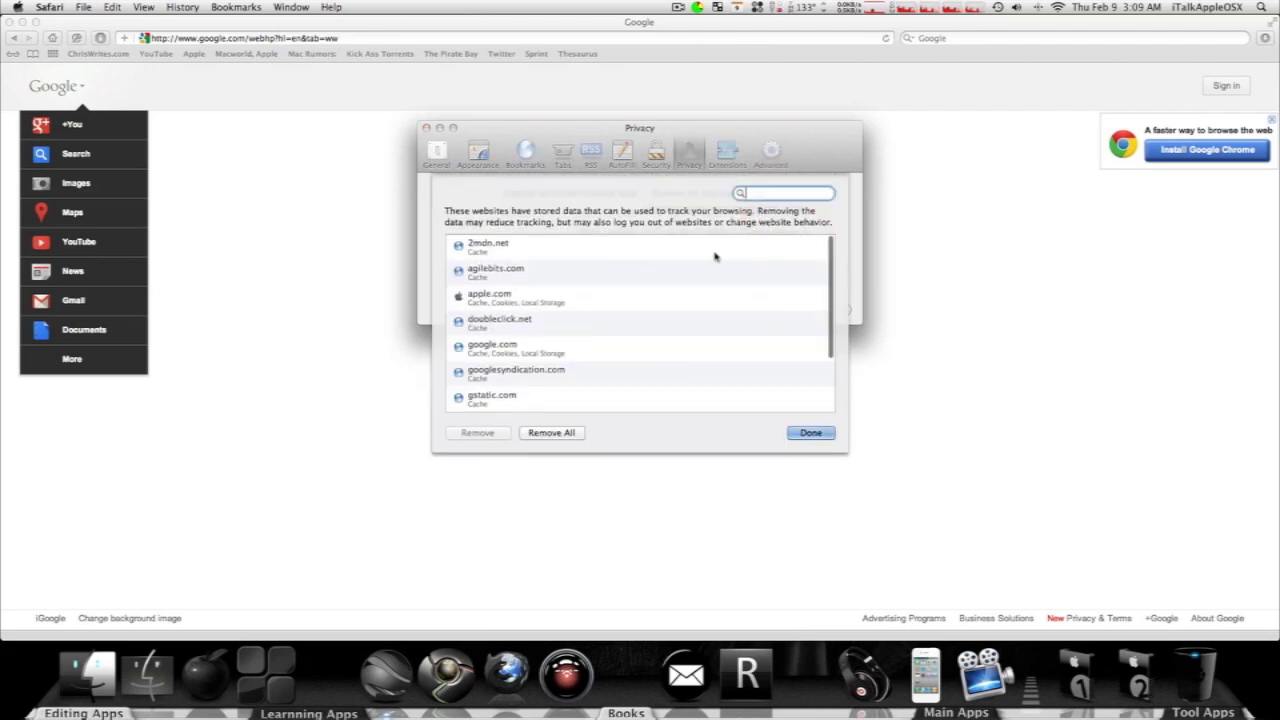
{"action": "scroll", "coordinate": [684, 292], "scroll_direction": "down", "scroll_amount": 2}
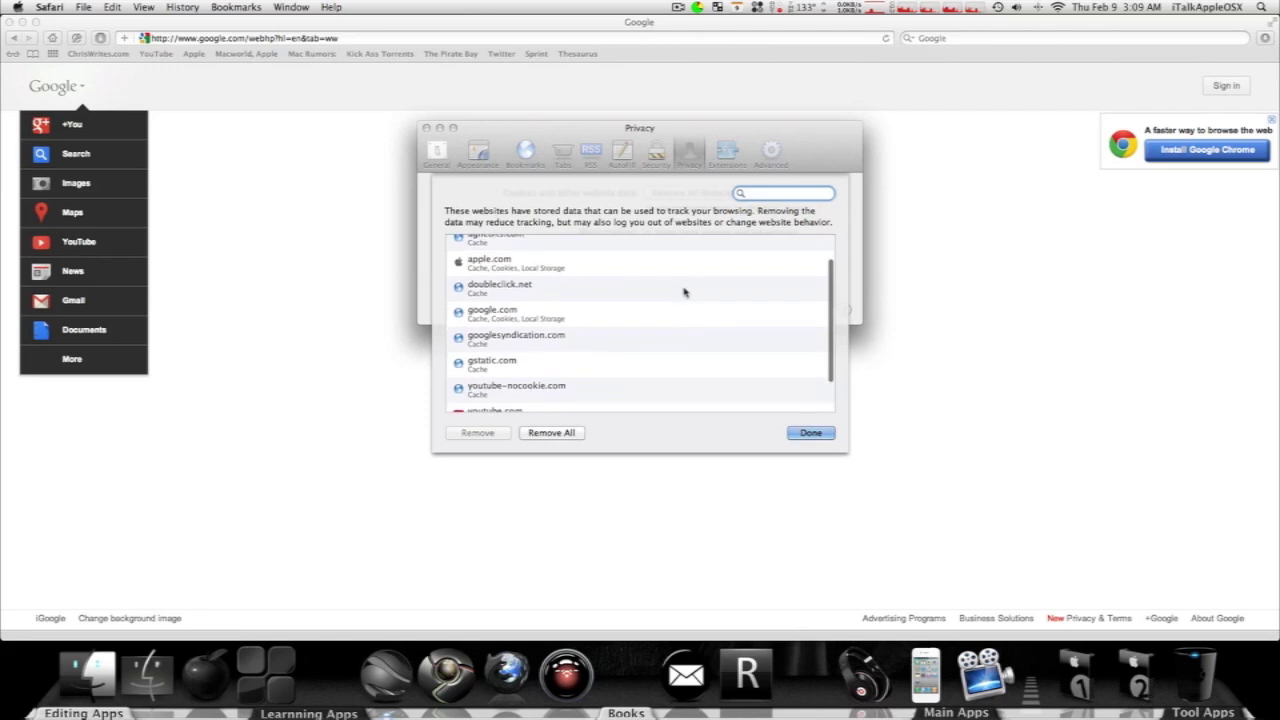
{"action": "scroll", "coordinate": [684, 292], "scroll_direction": "down", "scroll_amount": 2}
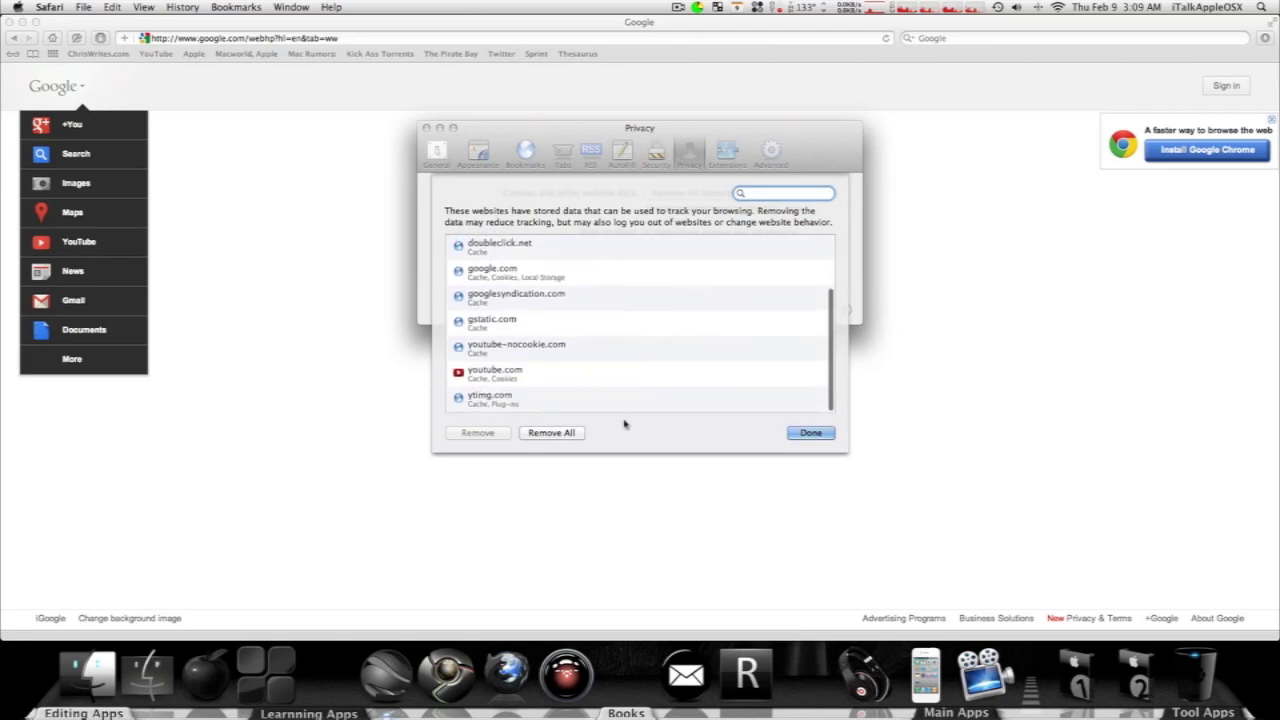
{"action": "left_click", "coordinate": [822, 435]}
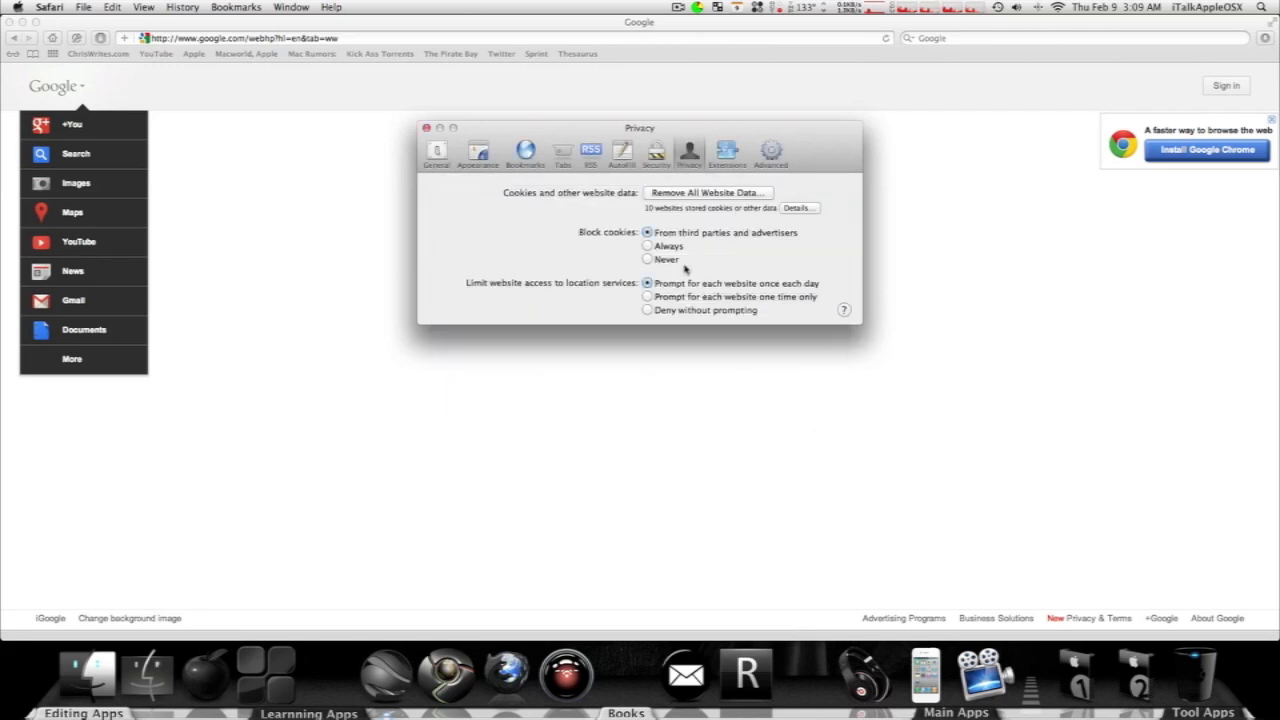
Remove all stored website data and close the preferences window
{"action": "left_click", "coordinate": [718, 193]}
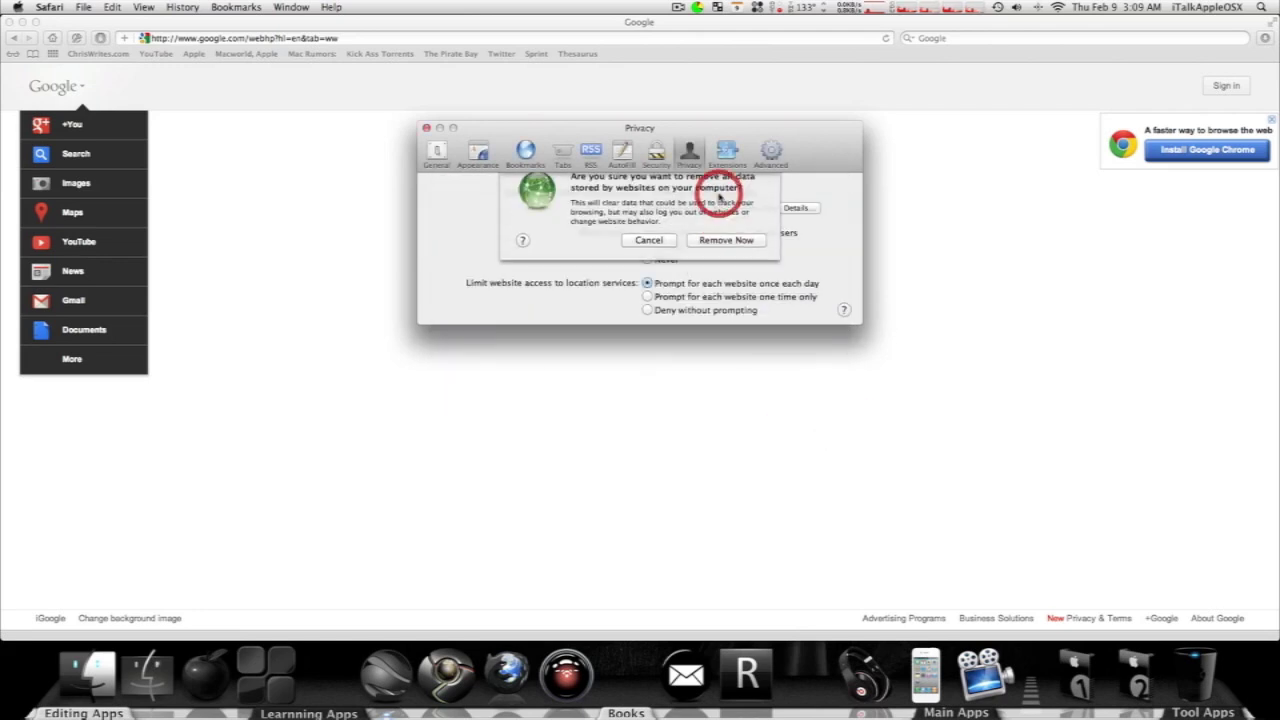
{"action": "left_click", "coordinate": [733, 253]}
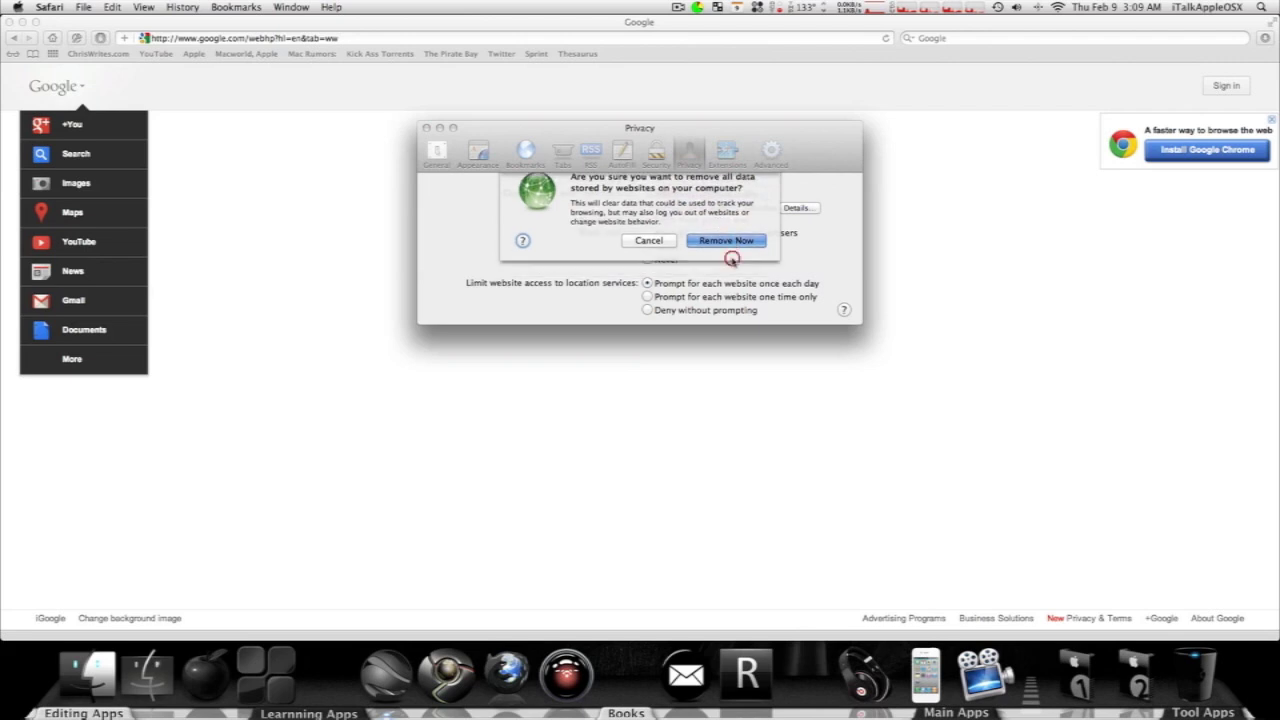
{"action": "left_click", "coordinate": [427, 129]}
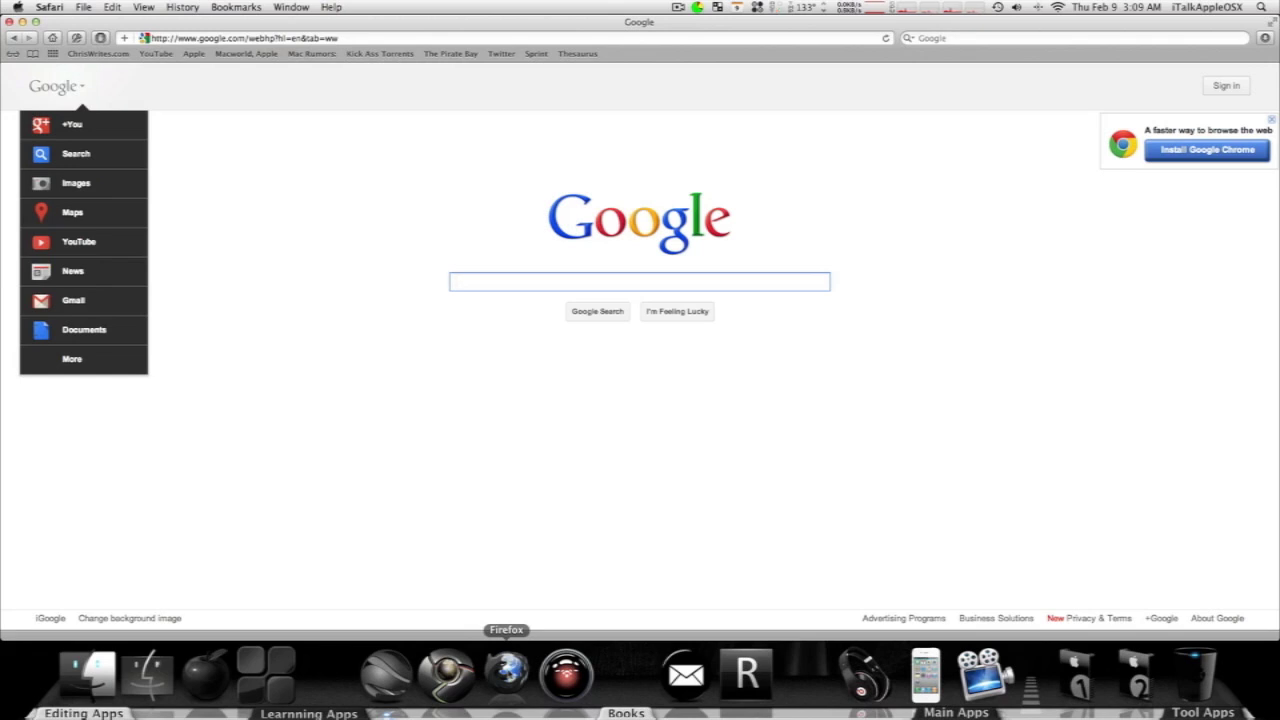
Click a blank area of the Google page so only the plain homepage shows
{"action": "left_click", "coordinate": [486, 492]}
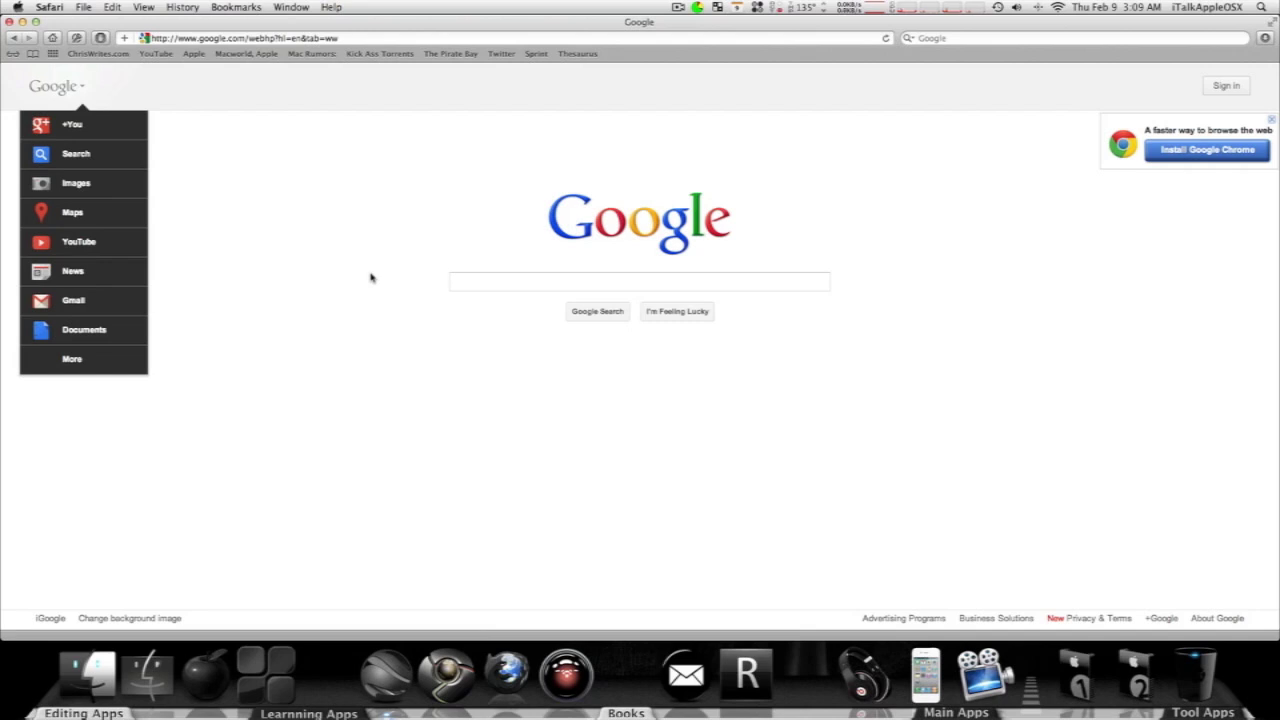
Return to the YouTube home feed and play "DayToday - While You Were Sleeping"
{"action": "left_click", "coordinate": [460, 184]}
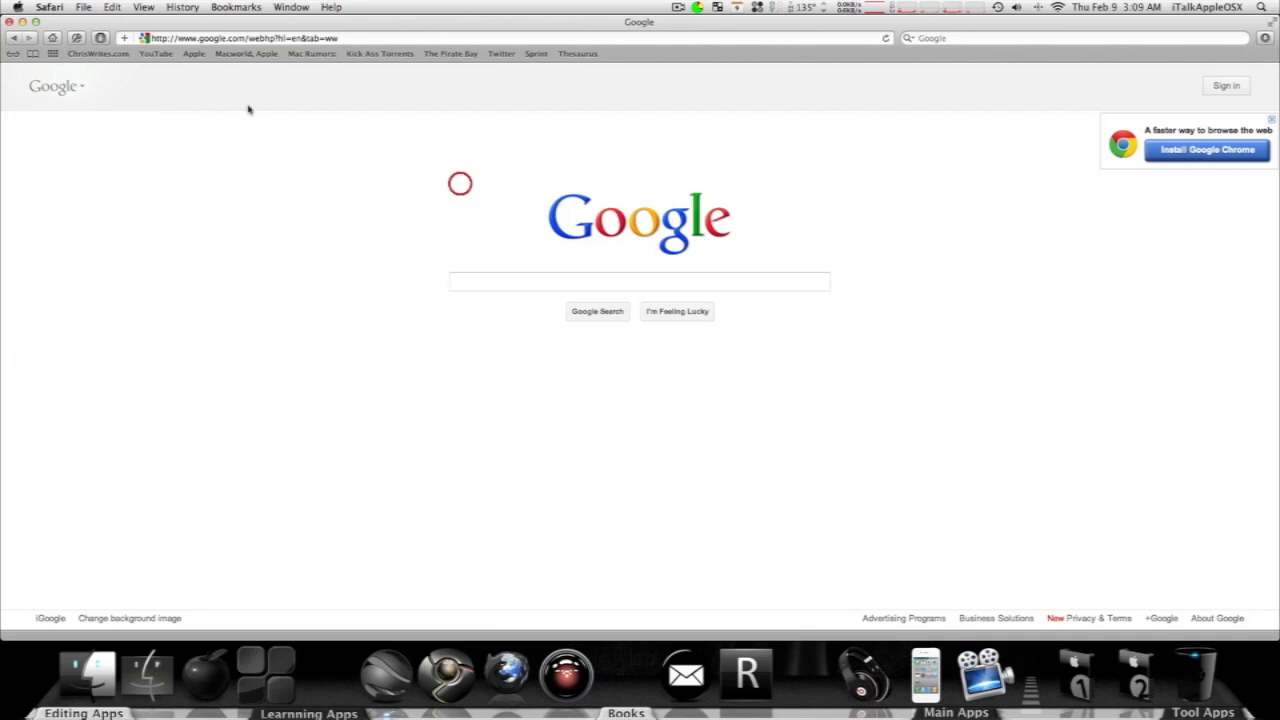
{"action": "left_click", "coordinate": [156, 54]}
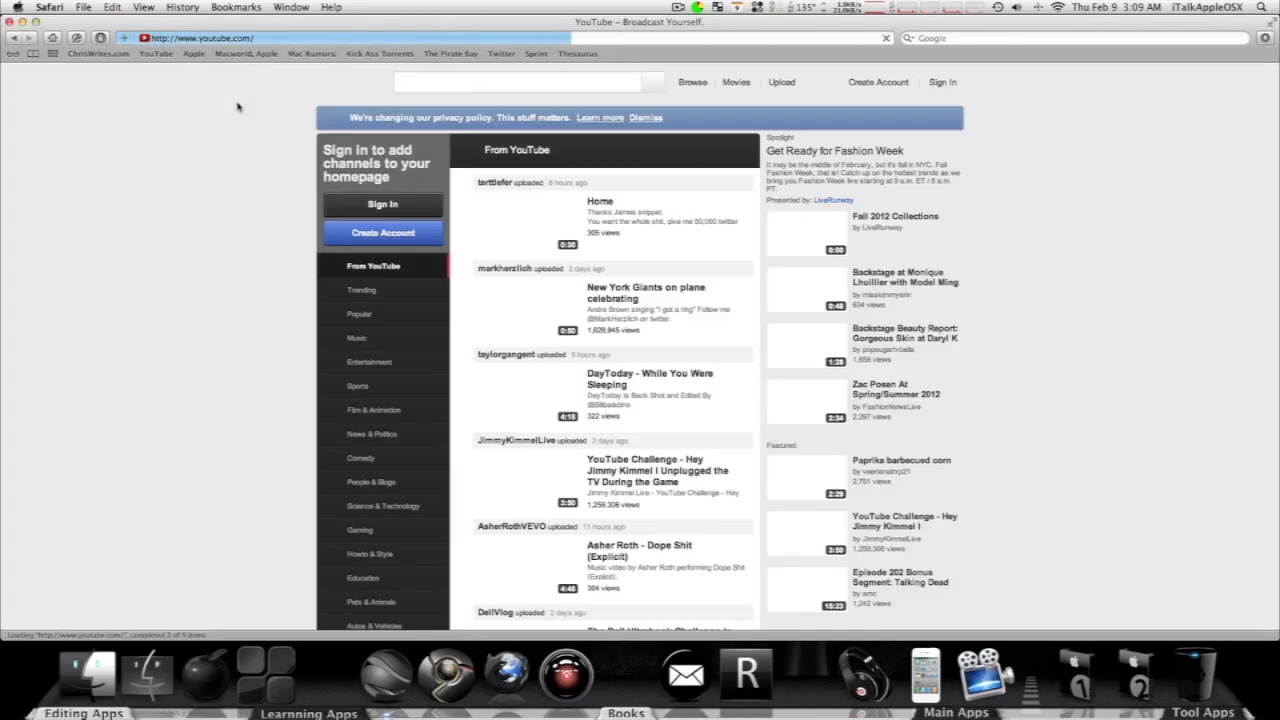
{"action": "left_click", "coordinate": [603, 383]}
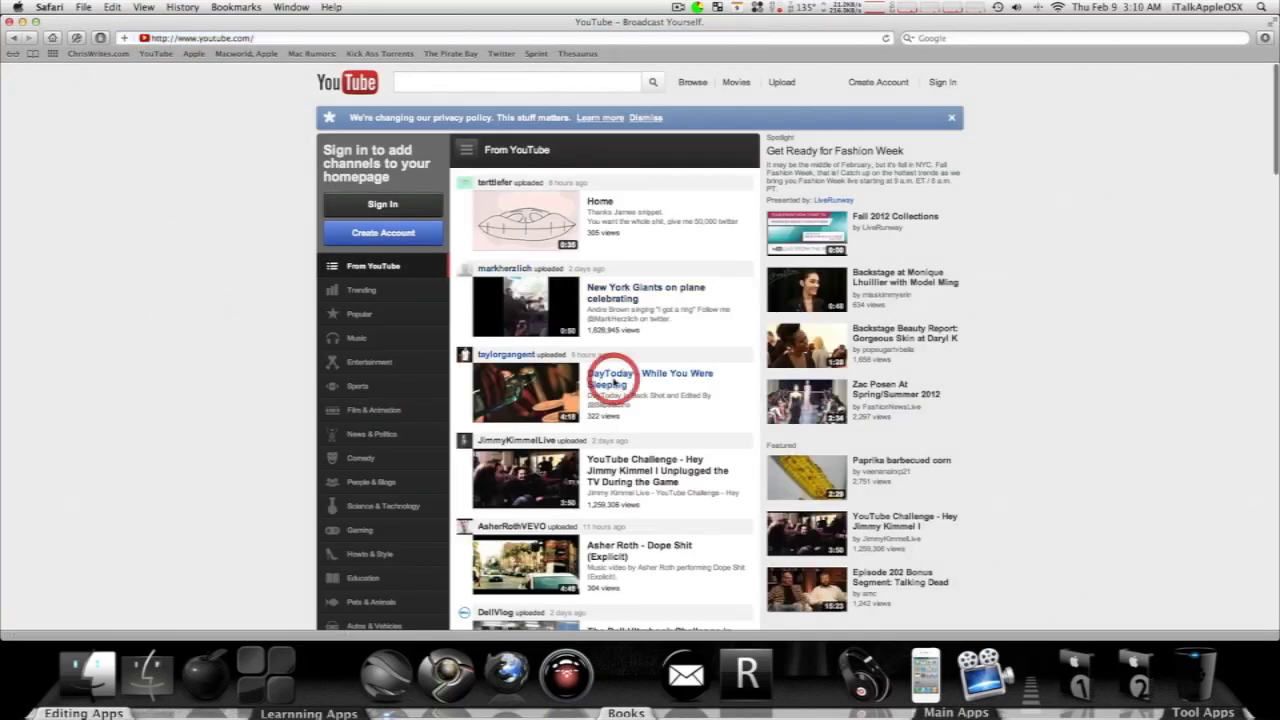
{"action": "left_click", "coordinate": [607, 388]}
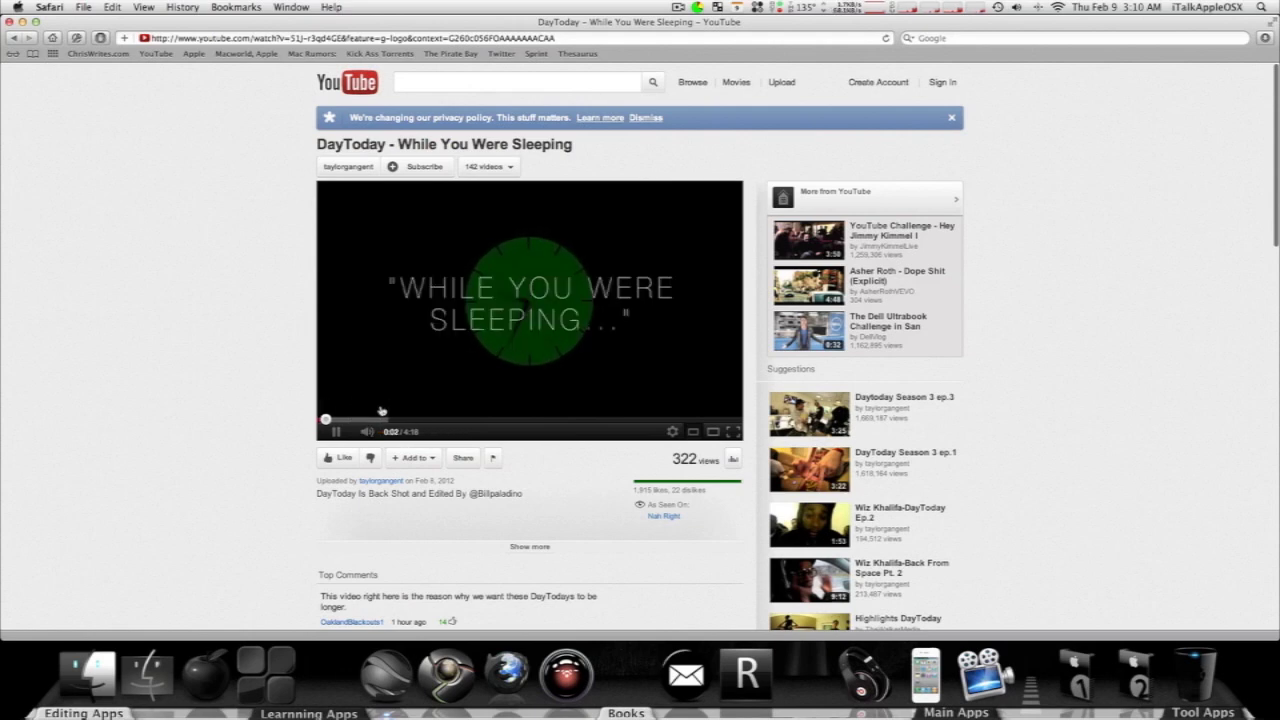
{"action": "mouse_move", "coordinate": [372, 432]}
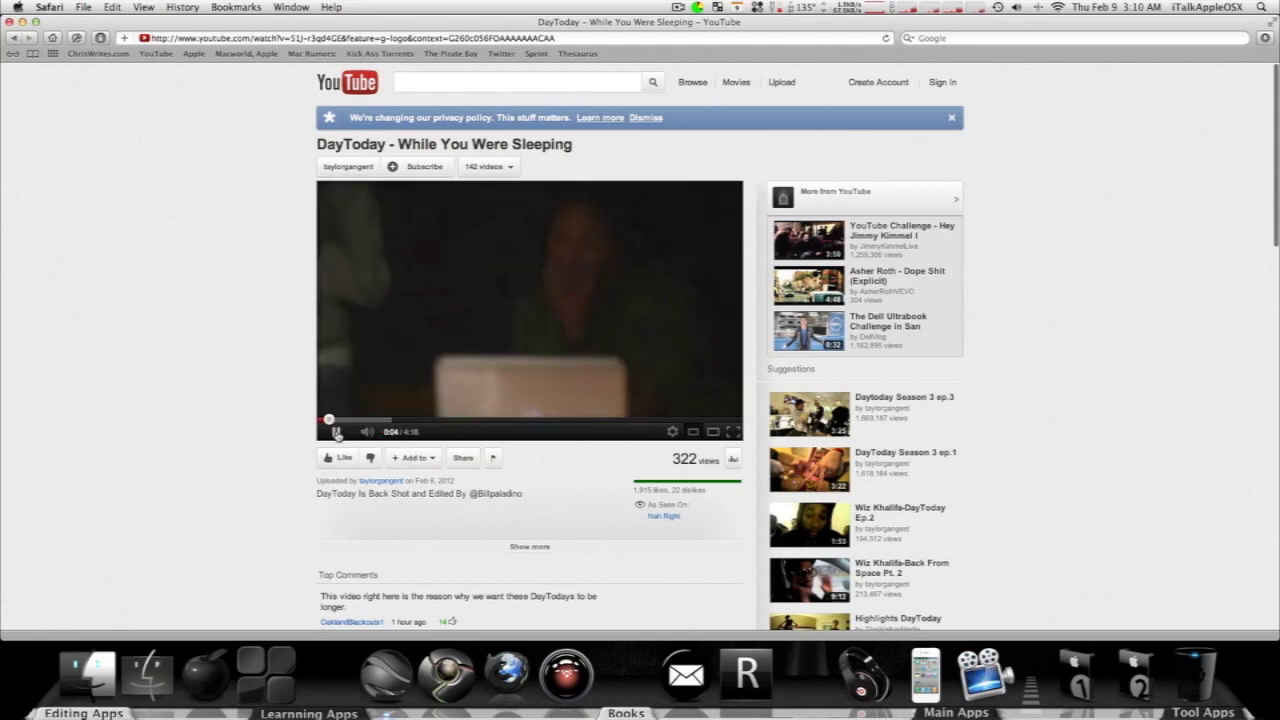